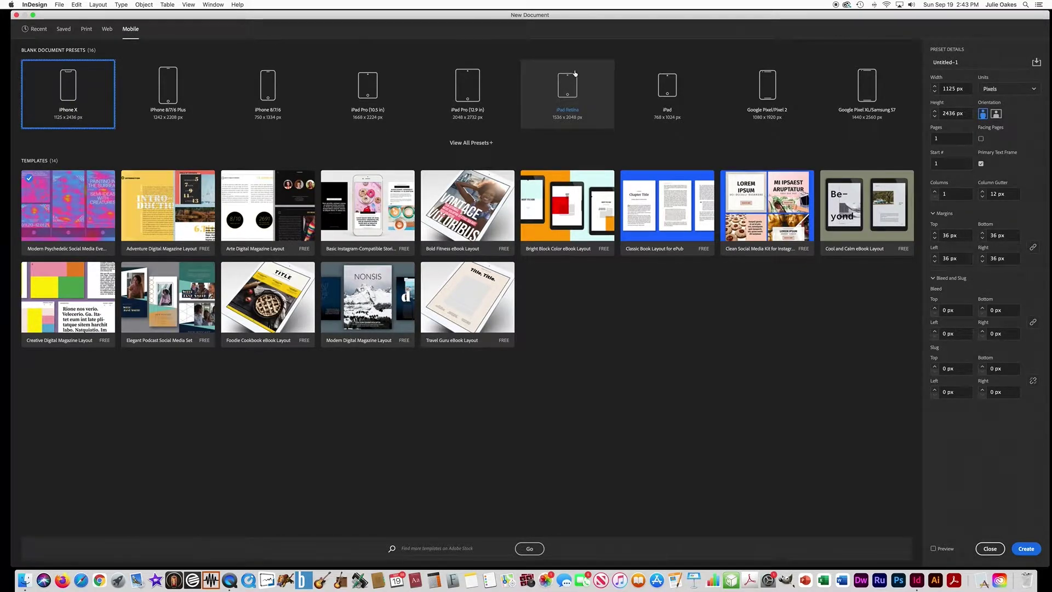
# Create a six-page Google Pixel/Pixel 2 document with Primary Text Frame left unchecked
pyautogui.click(766, 96)
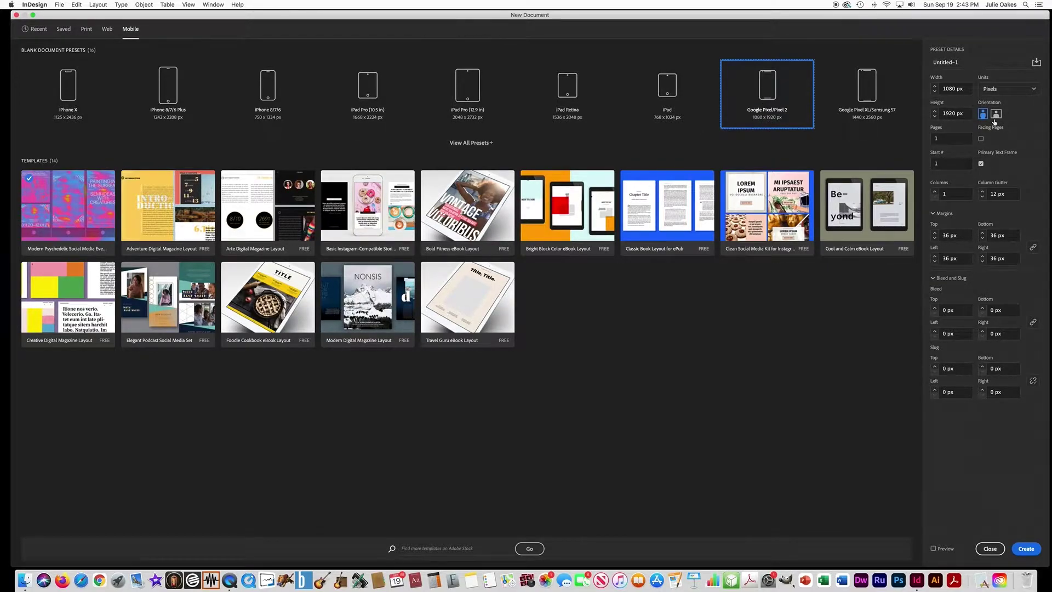
pyautogui.doubleClick(942, 140)
pyautogui.write('6')
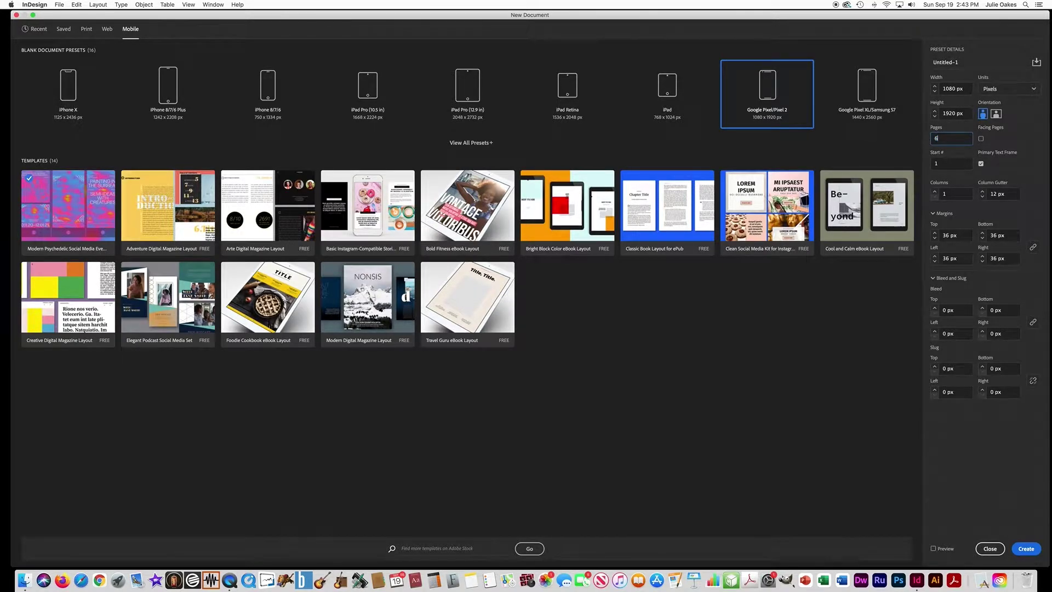
pyautogui.click(981, 163)
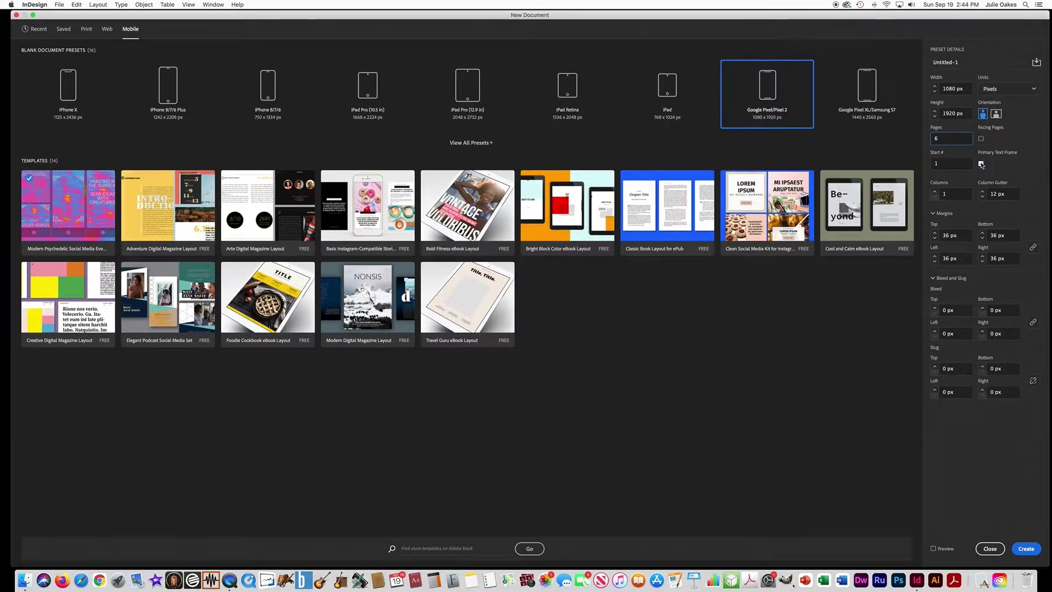
pyautogui.click(981, 164)
pyautogui.click(1033, 552)
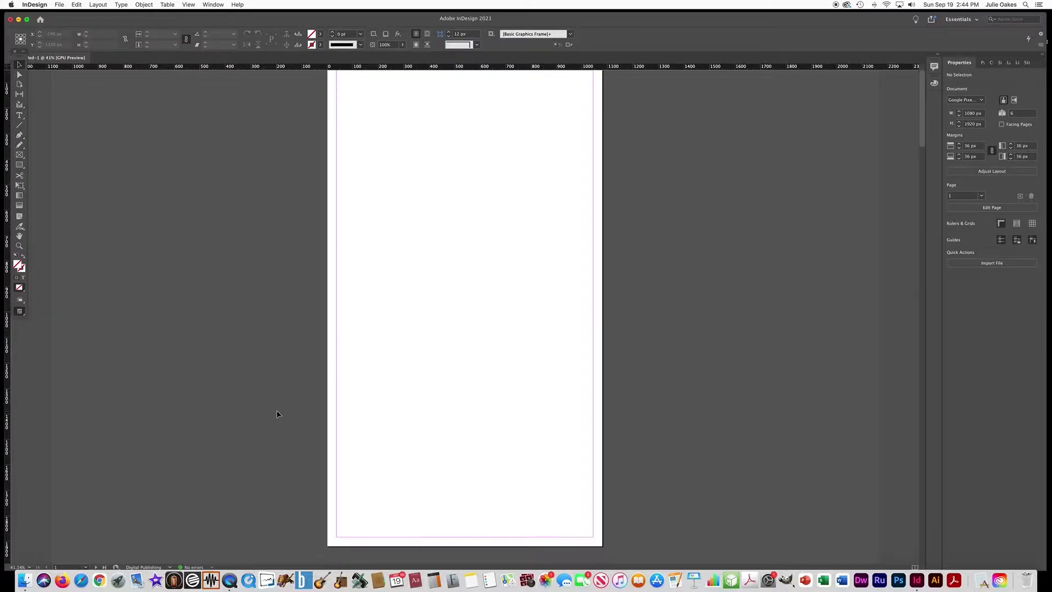
# Switch from page 1 to editing the A-Master page using the status-bar page menu
pyautogui.scroll(-15, 276, 414)
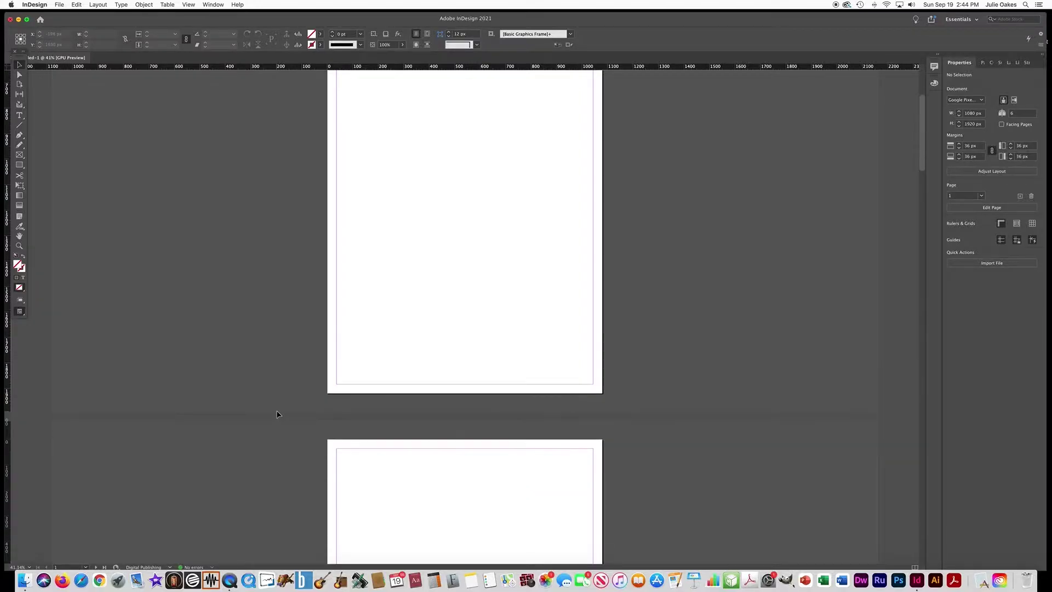
pyautogui.scroll(5, 276, 413)
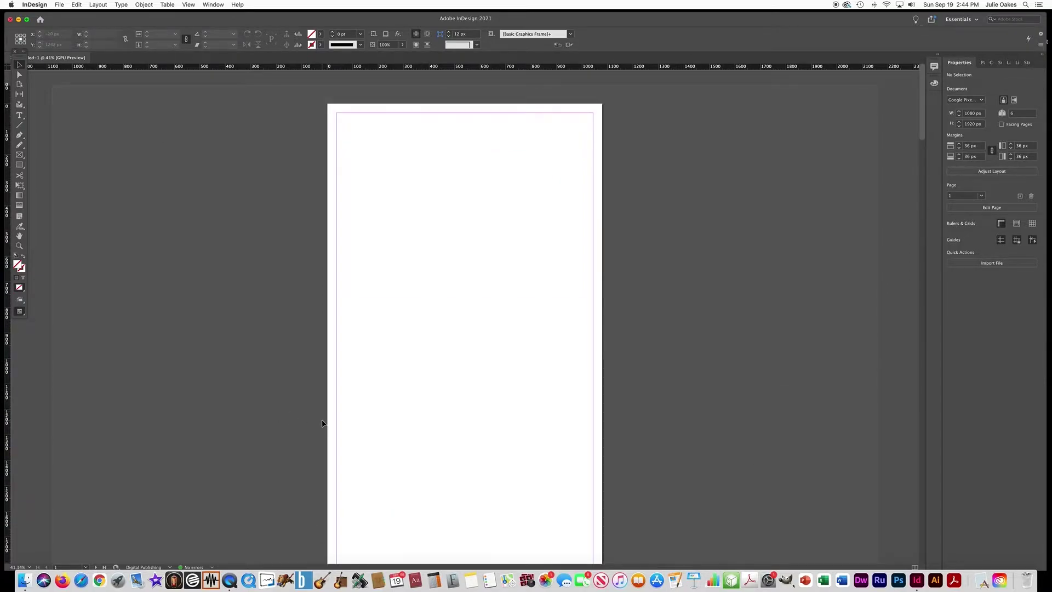
pyautogui.scroll(-2, 322, 423)
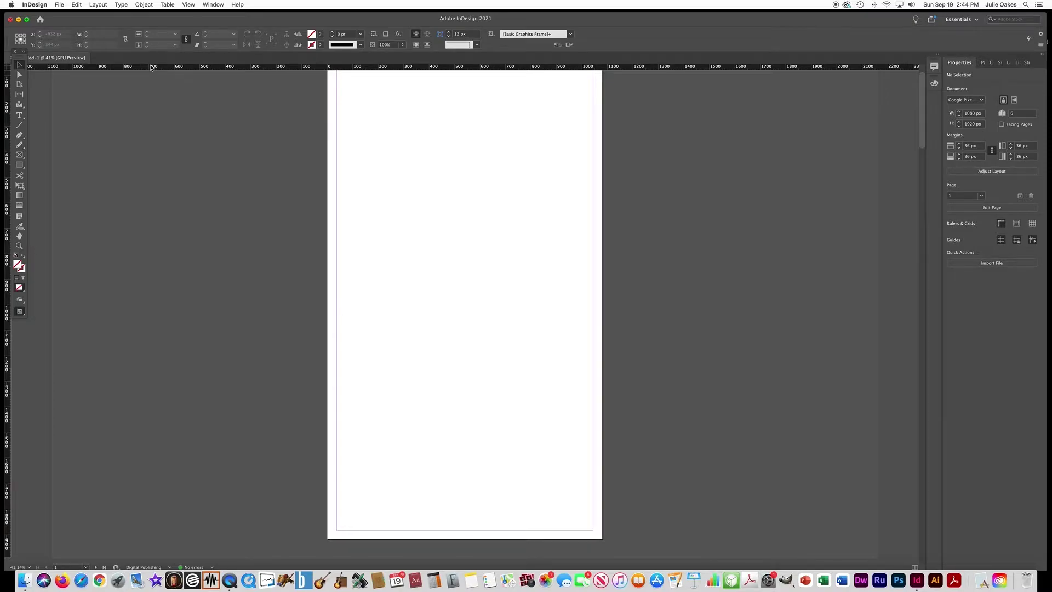
pyautogui.moveTo(120, 16); pyautogui.dragTo(119, 14)
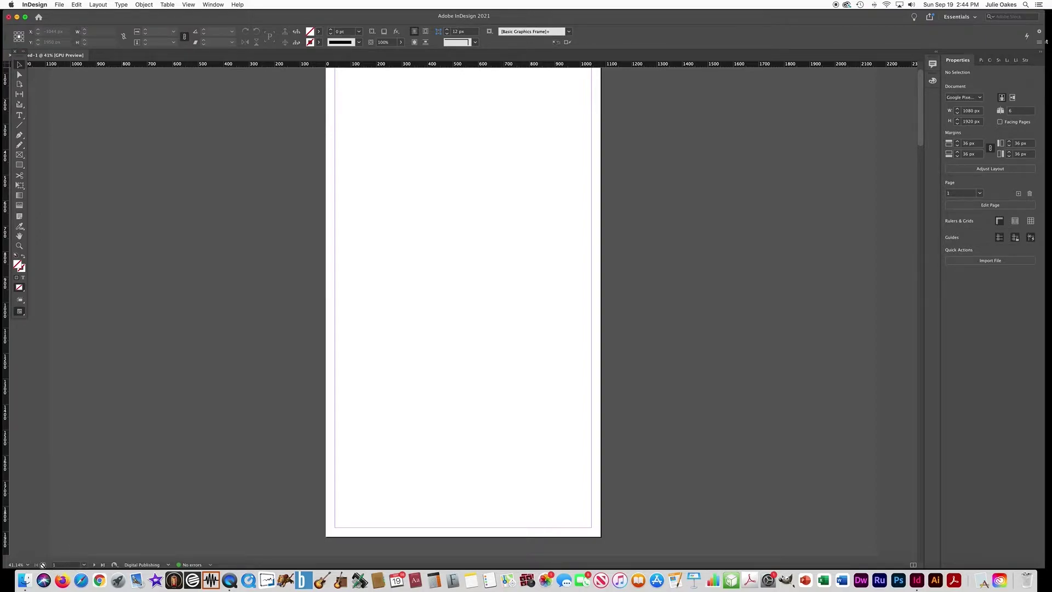
pyautogui.click(85, 565)
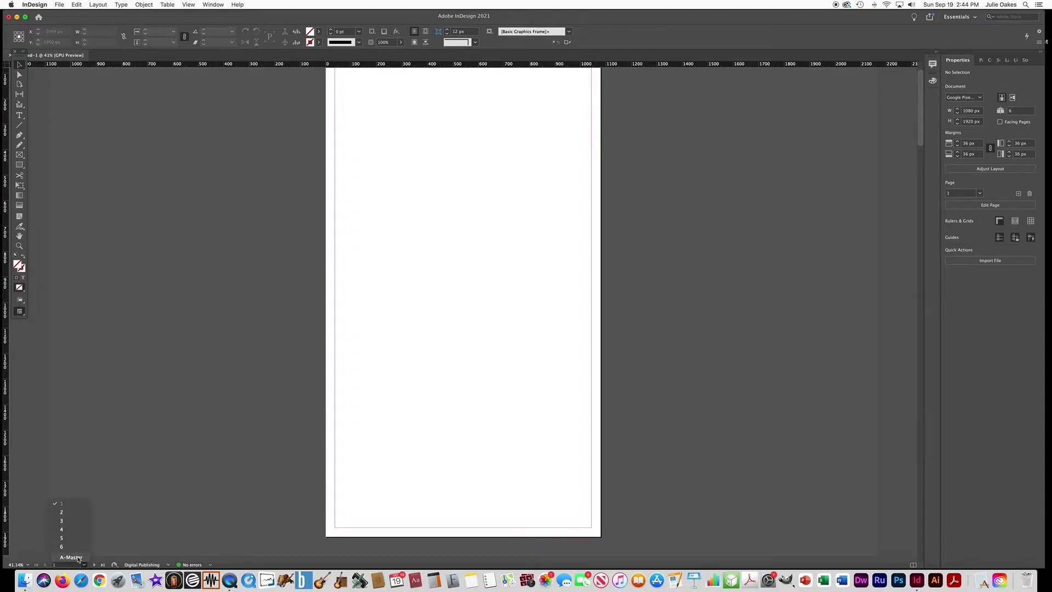
pyautogui.click(71, 557)
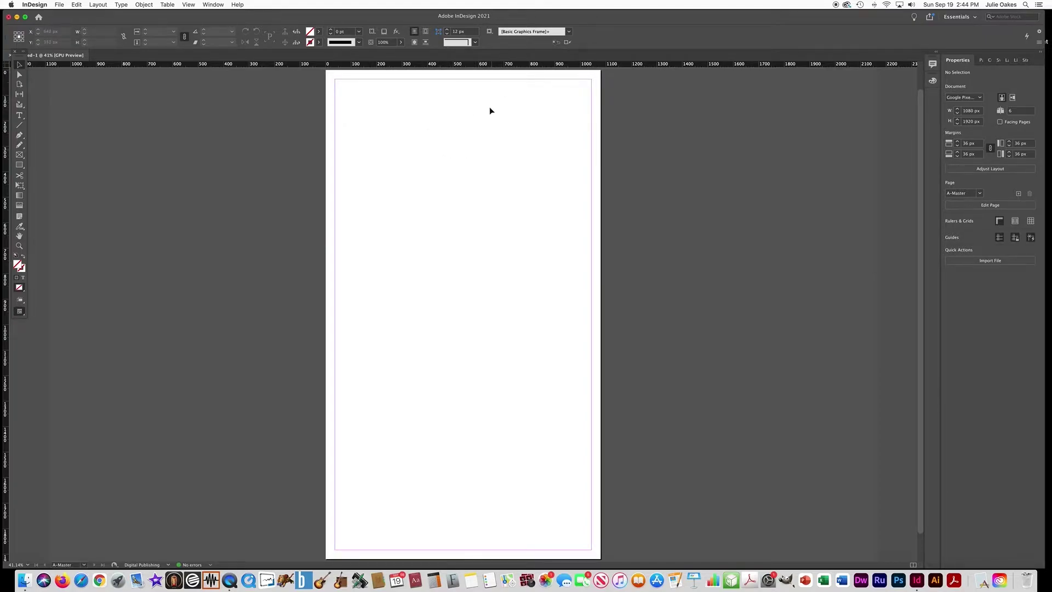
pyautogui.click(34, 5)
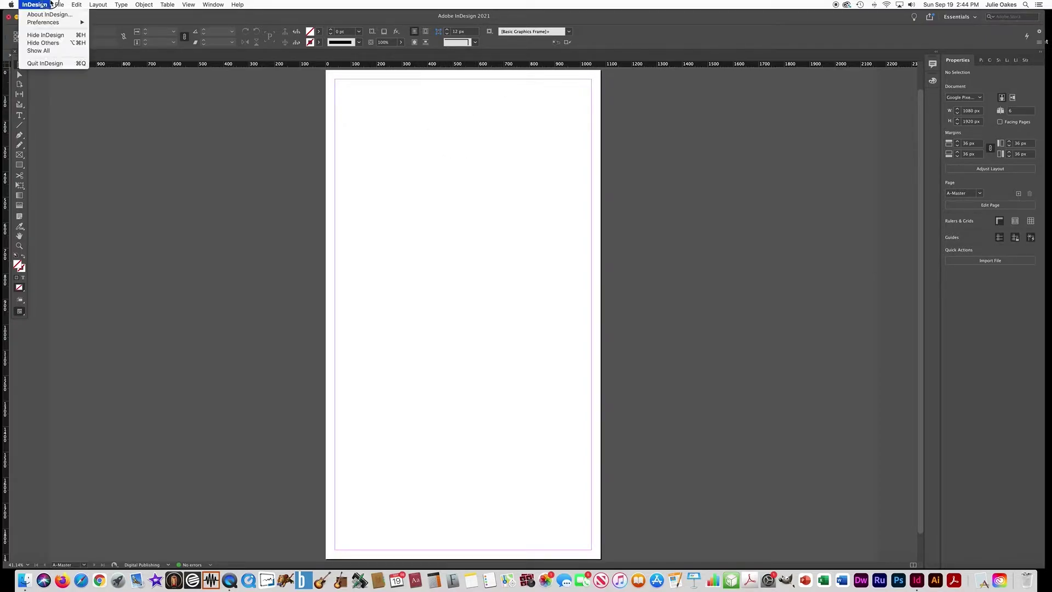
# Place ID logo.png from the ID - Assignment 8 - Mobile App folder onto the A-Master page
pyautogui.click(81, 112)
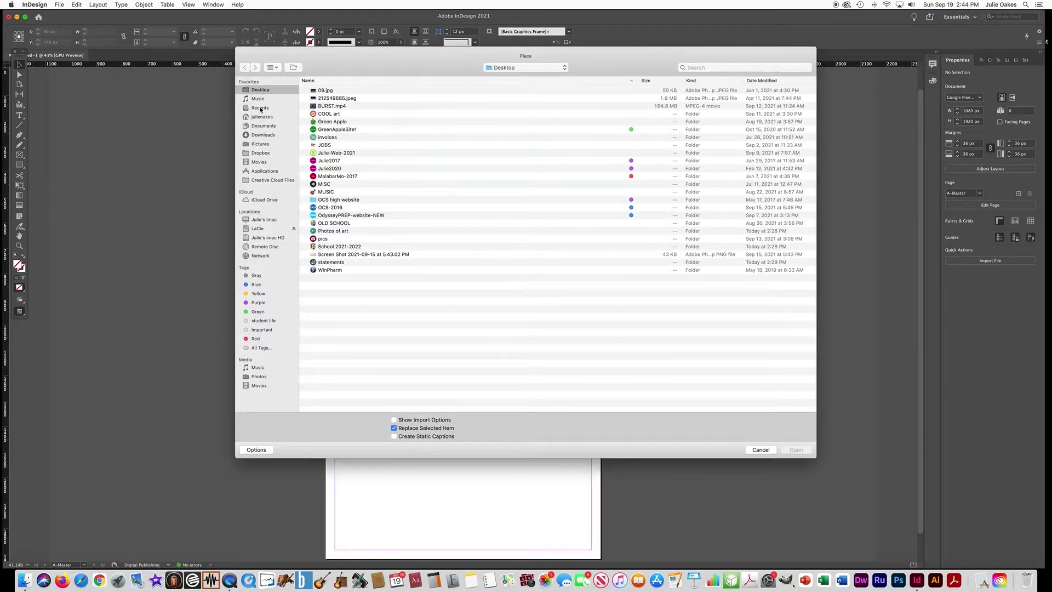
pyautogui.click(259, 200)
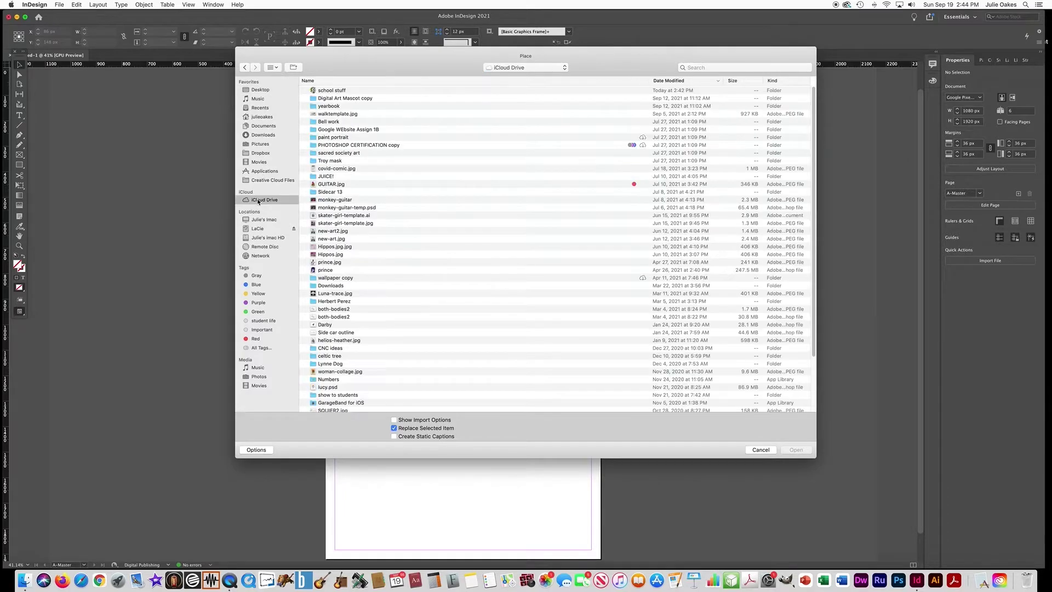
pyautogui.doubleClick(341, 92)
pyautogui.doubleClick(341, 92)
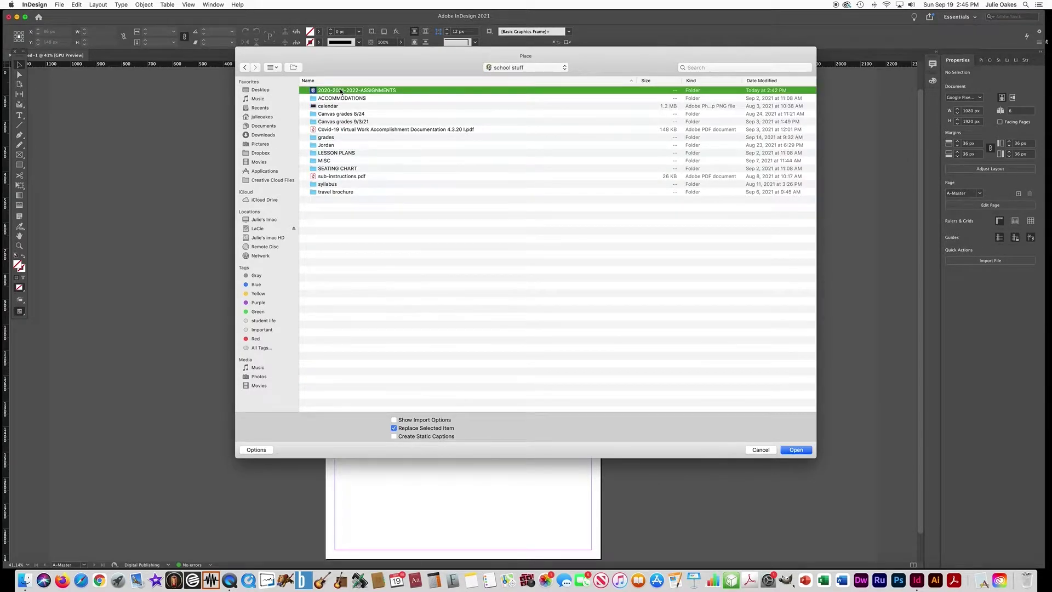
pyautogui.doubleClick(330, 113)
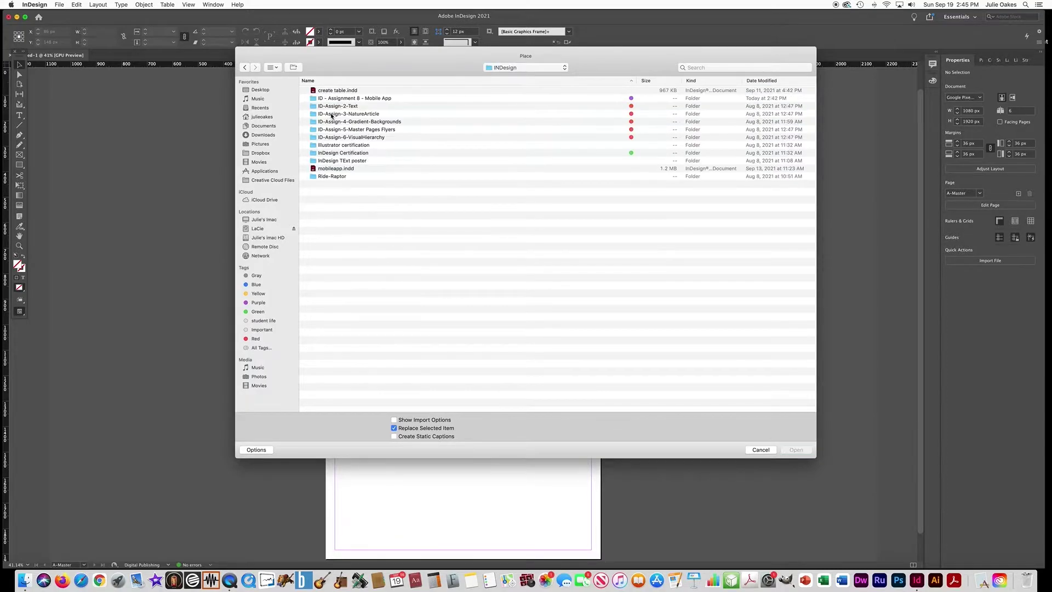
pyautogui.doubleClick(331, 97)
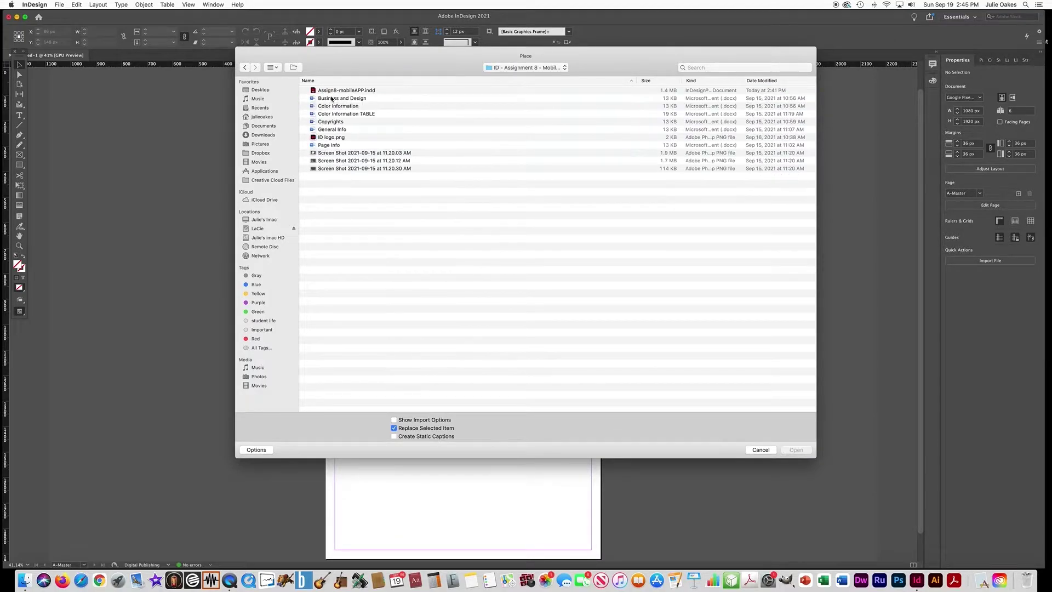
pyautogui.doubleClick(328, 138)
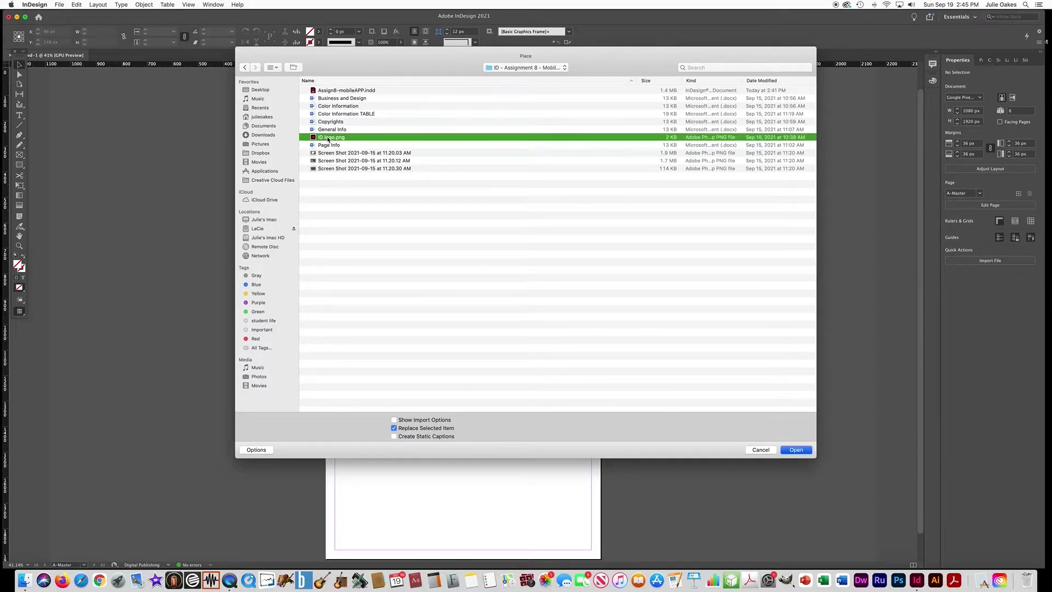
pyautogui.click(410, 116)
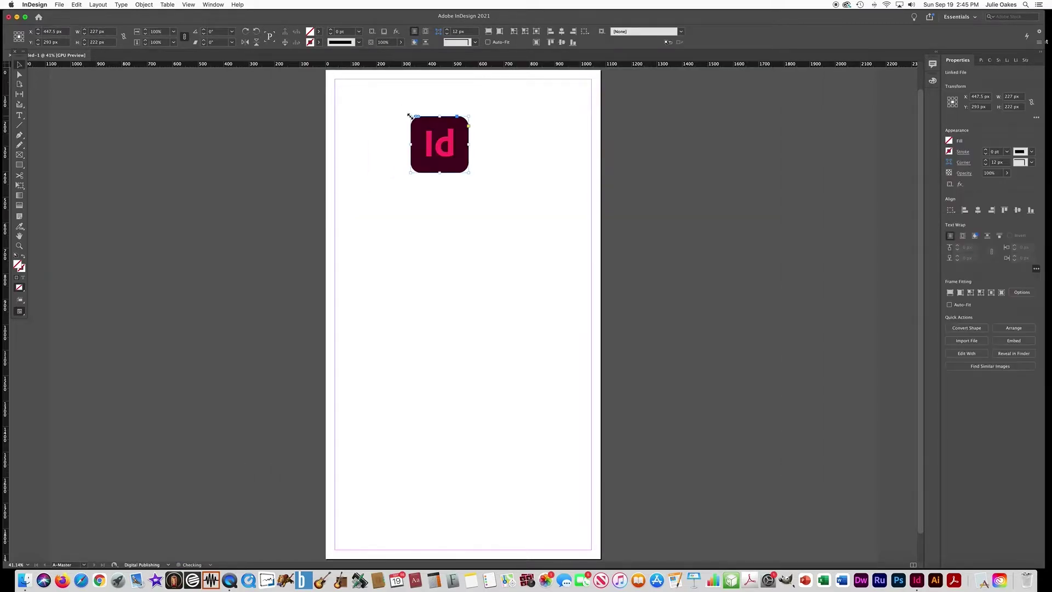
# Centre the Id logo near the page top and draw a full-width 1080 × 82 px rectangle beneath it
pyautogui.moveTo(434, 165); pyautogui.dragTo(456, 149)
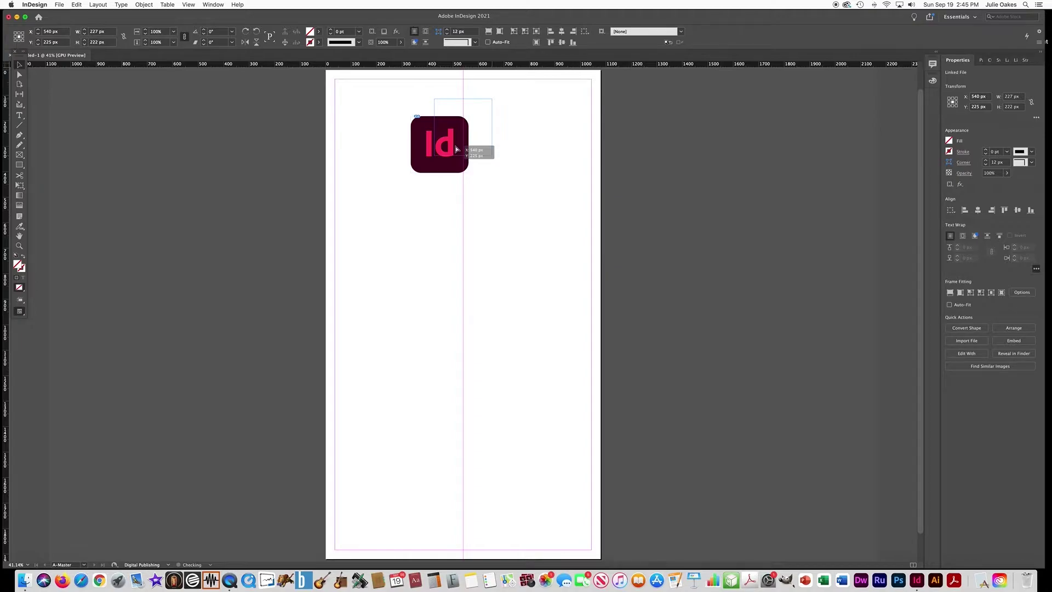
pyautogui.moveTo(456, 149); pyautogui.dragTo(456, 149)
pyautogui.click(378, 169)
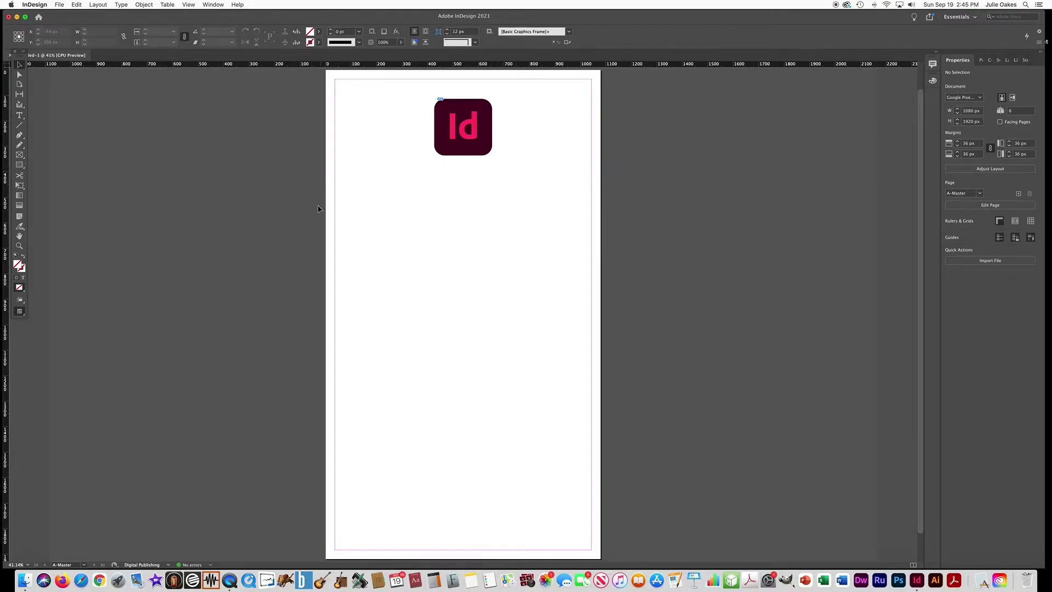
pyautogui.click(20, 165)
pyautogui.moveTo(326, 160); pyautogui.dragTo(601, 181)
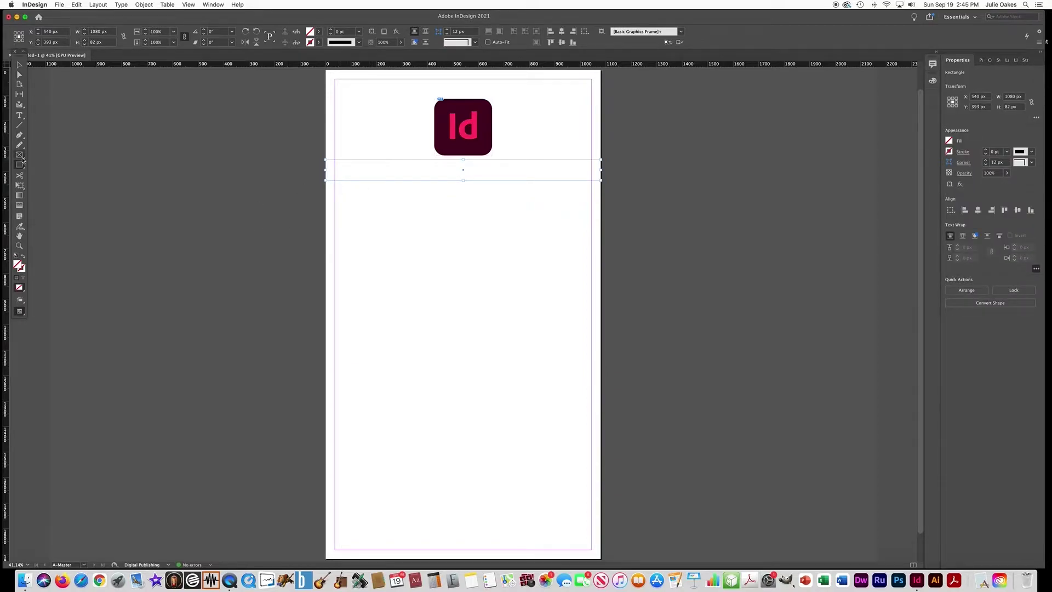
# Fill the full-width band with the logo's dark maroon using the Eyedropper
pyautogui.click(24, 230)
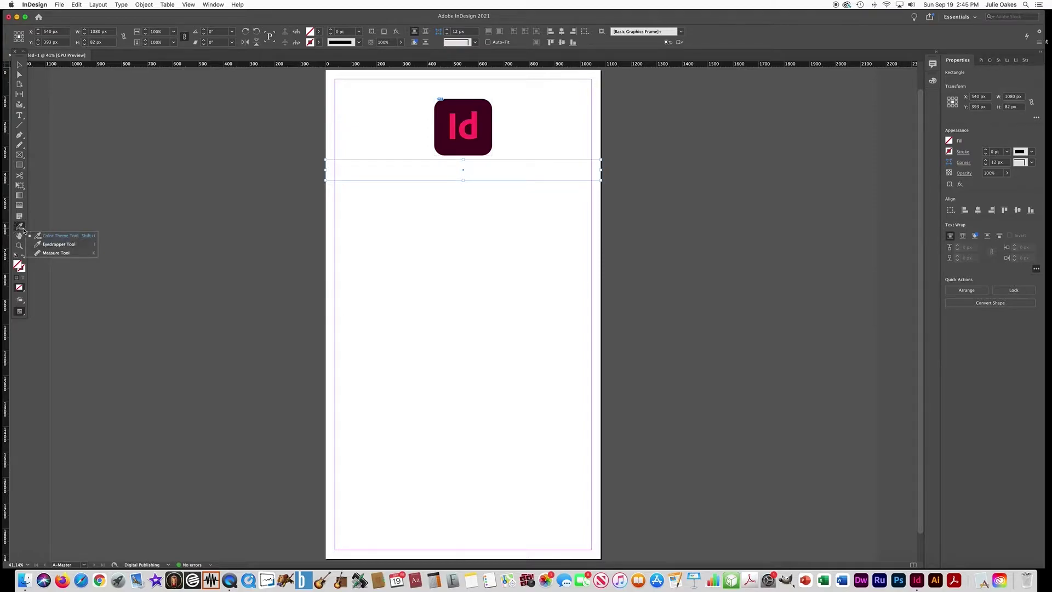
pyautogui.click(57, 244)
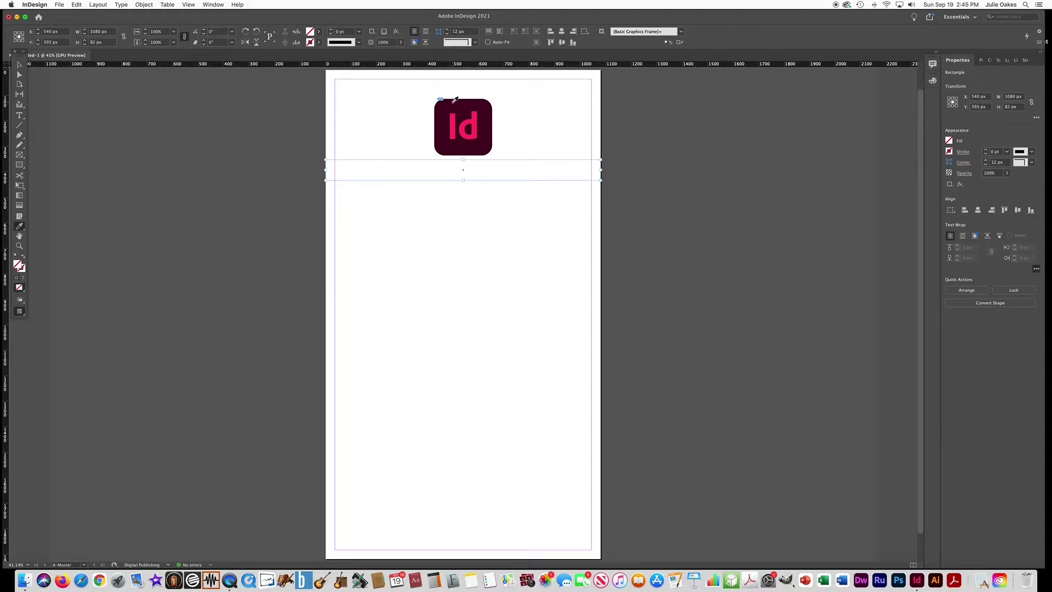
pyautogui.click(451, 103)
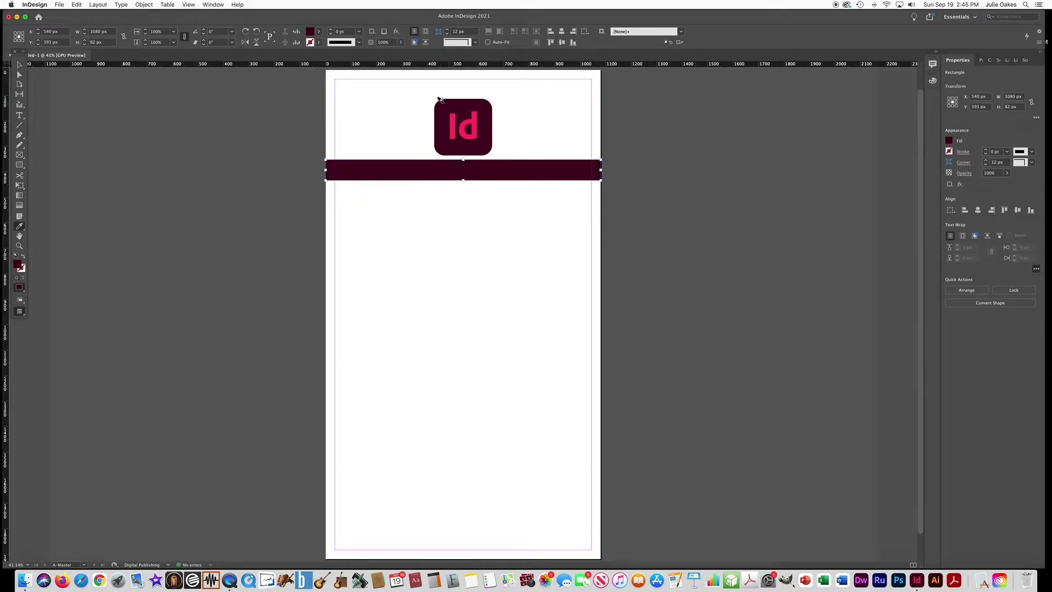
# Nudge the Id logo slightly upward and deselect it
pyautogui.click(19, 65)
pyautogui.press('Down')
pyautogui.click(436, 129)
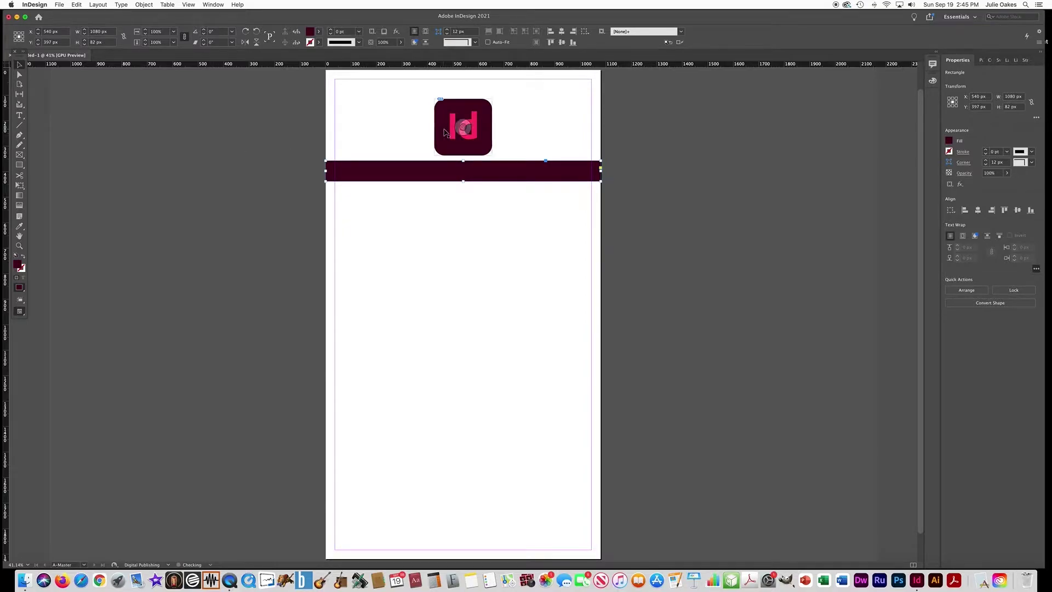
pyautogui.press('Up')
pyautogui.press('Up')
pyautogui.press('Up')
pyautogui.press('Up')
pyautogui.press('Up')
pyautogui.press('Up')
pyautogui.press('Up')
pyautogui.press('Up')
pyautogui.press('Up')
pyautogui.press('Up')
pyautogui.press('Up')
pyautogui.press('Up')
pyautogui.press('Up')
pyautogui.press('Up')
pyautogui.press('Up')
pyautogui.press('Up')
pyautogui.press('Up')
pyautogui.press('Up')
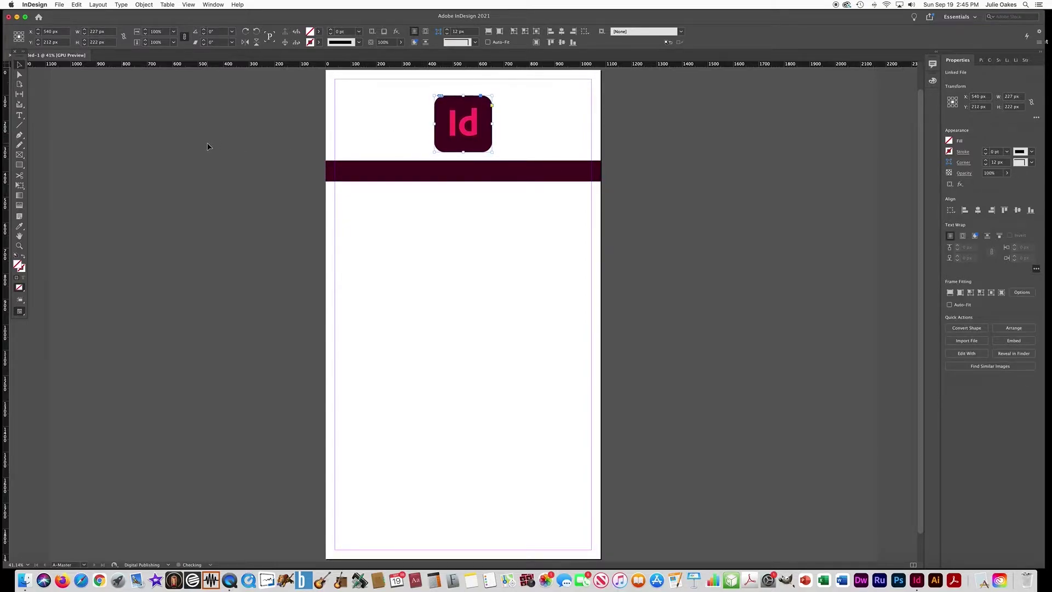
pyautogui.click(207, 146)
pyautogui.scroll(1, 197, 132)
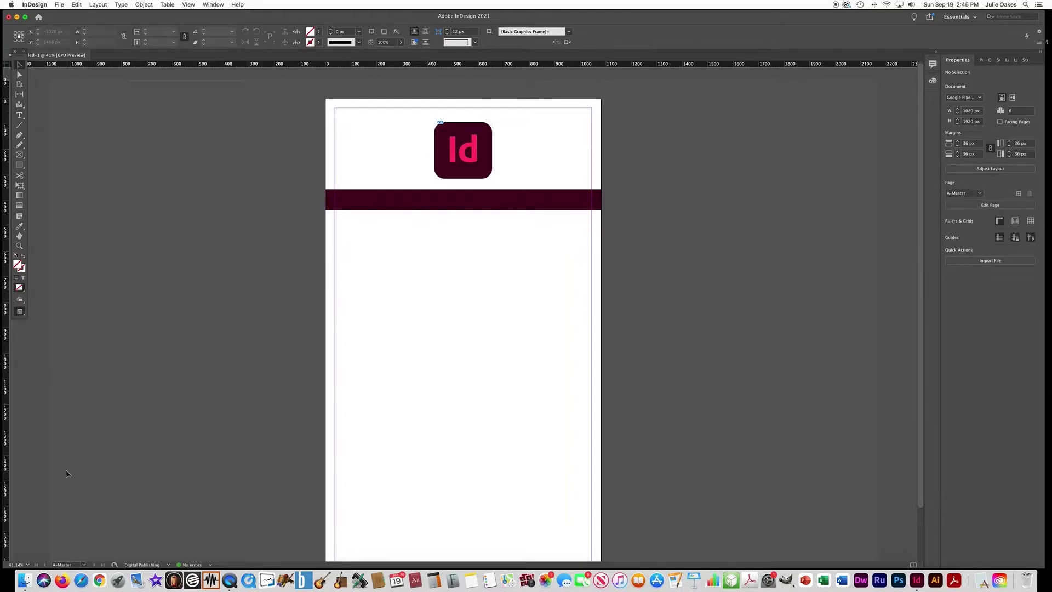
pyautogui.click(85, 565)
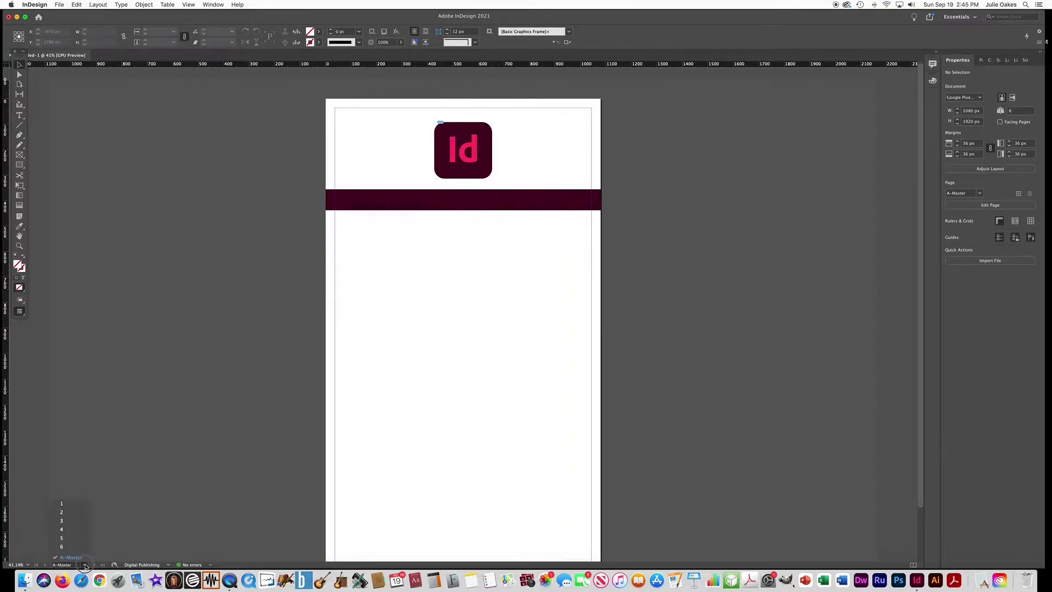
pyautogui.click(77, 505)
pyautogui.scroll(-5, 228, 363)
pyautogui.scroll(-10, 228, 373)
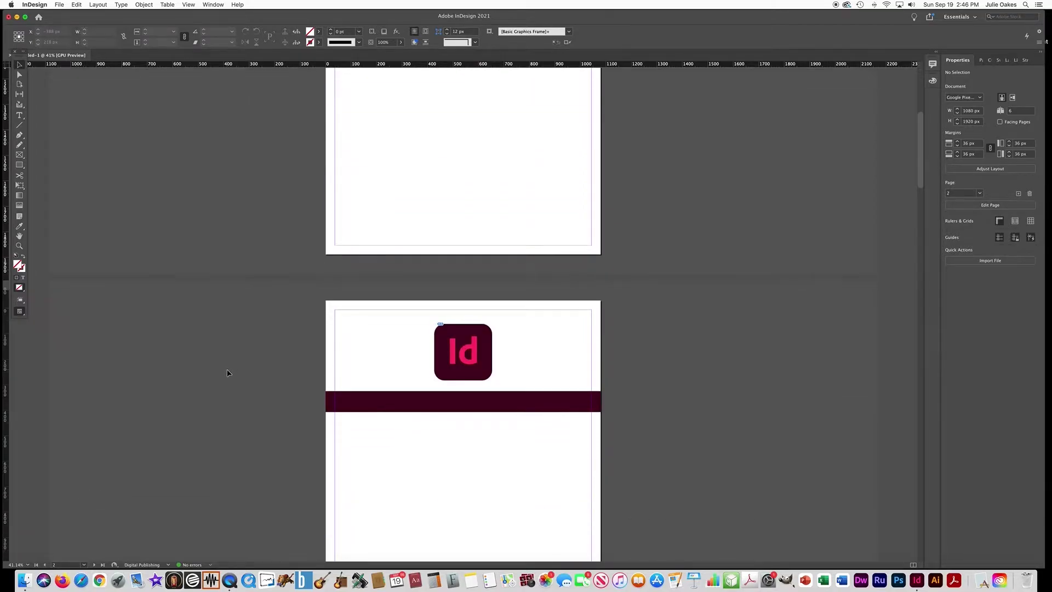
pyautogui.scroll(-15, 227, 373)
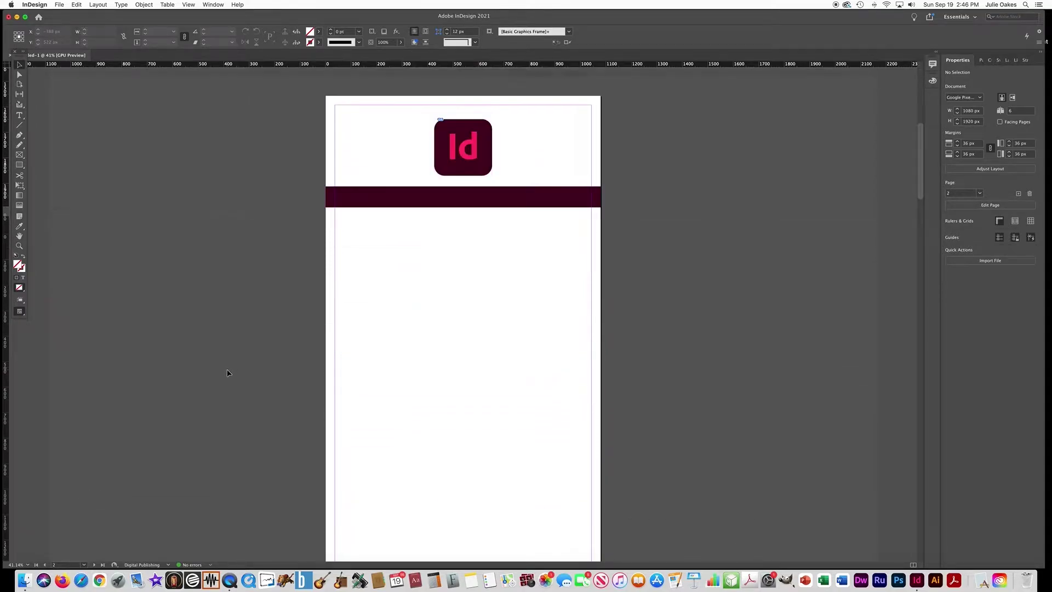
pyautogui.moveTo(921, 340); pyautogui.dragTo(933, 68)
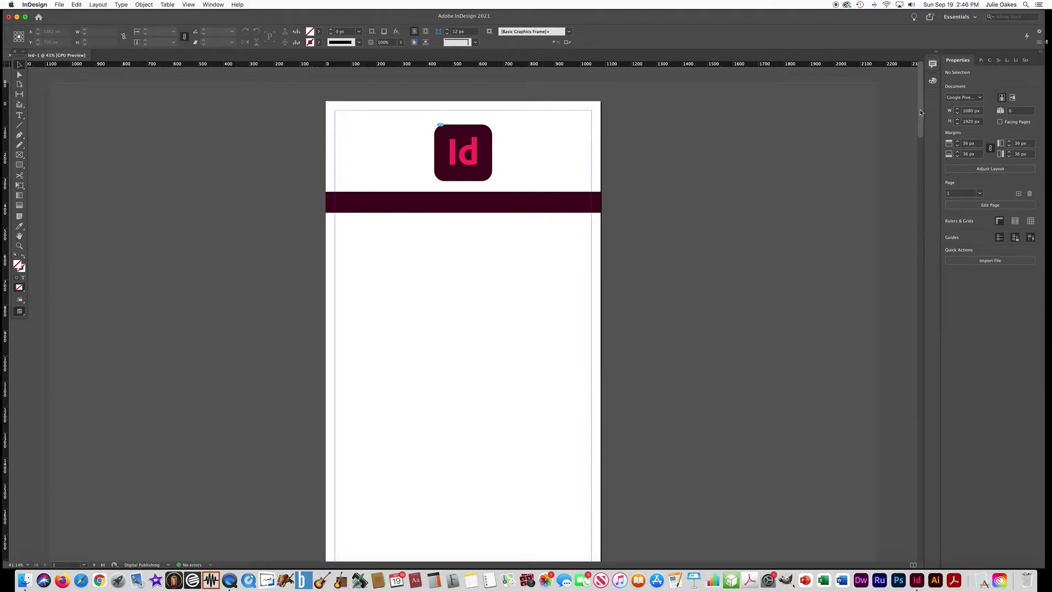
pyautogui.scroll(-2, 920, 112)
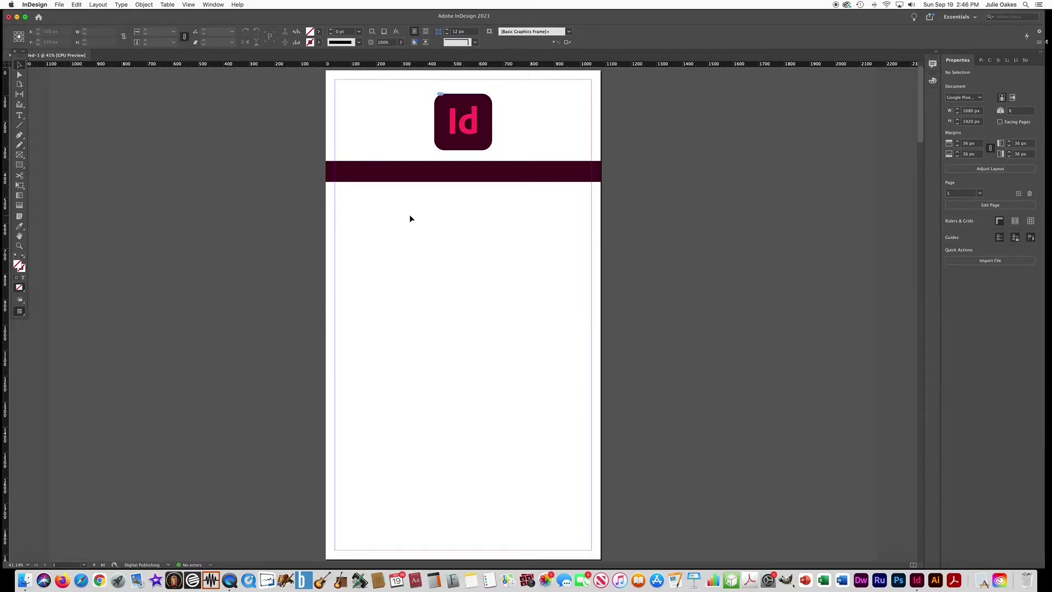
pyautogui.scroll(1, 454, 411)
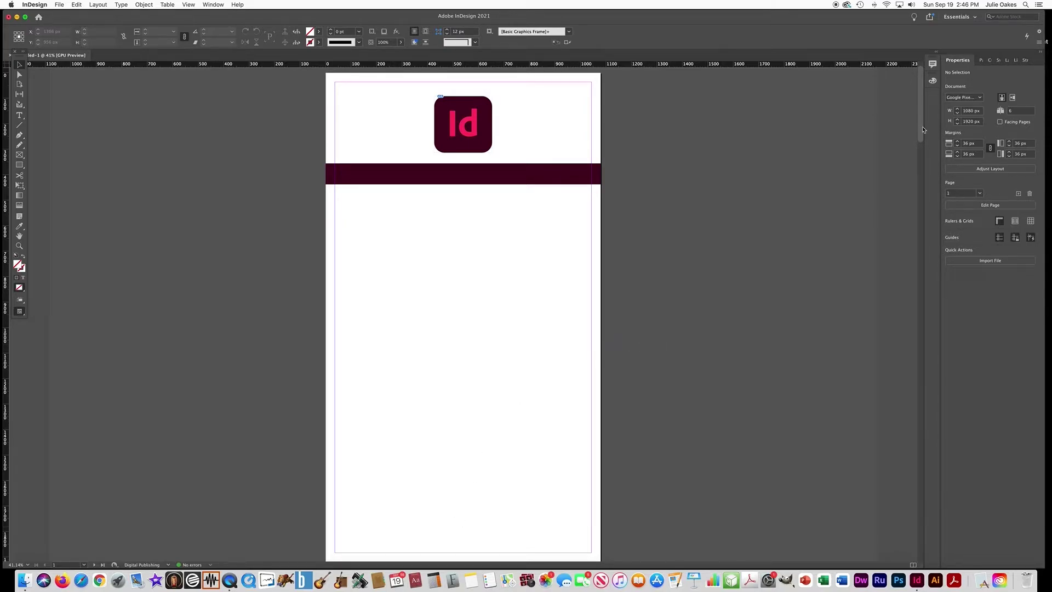
pyautogui.scroll(-3, 923, 130)
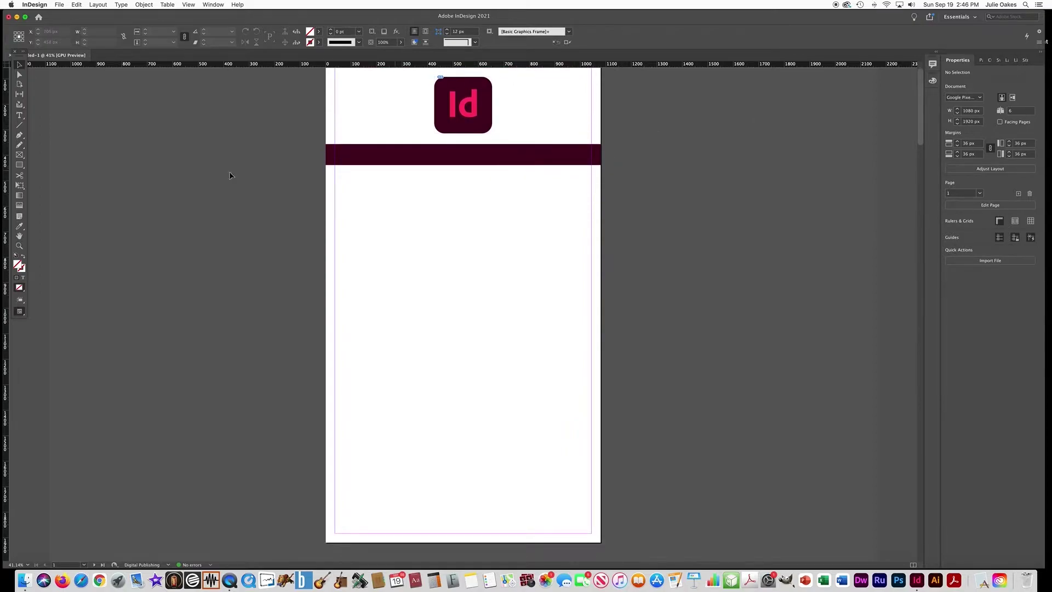
# Draw a rectangle covering the page below the band and fill it with the logo's pink
pyautogui.click(21, 168)
pyautogui.moveTo(325, 164); pyautogui.dragTo(601, 544)
pyautogui.click(19, 227)
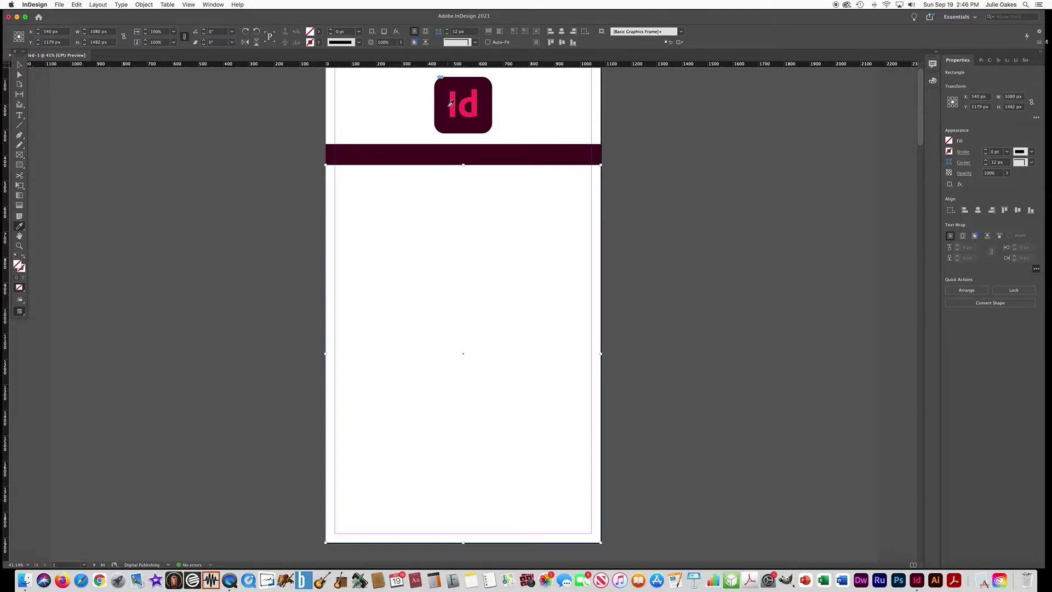
pyautogui.click(449, 102)
pyautogui.click(19, 65)
pyautogui.click(307, 199)
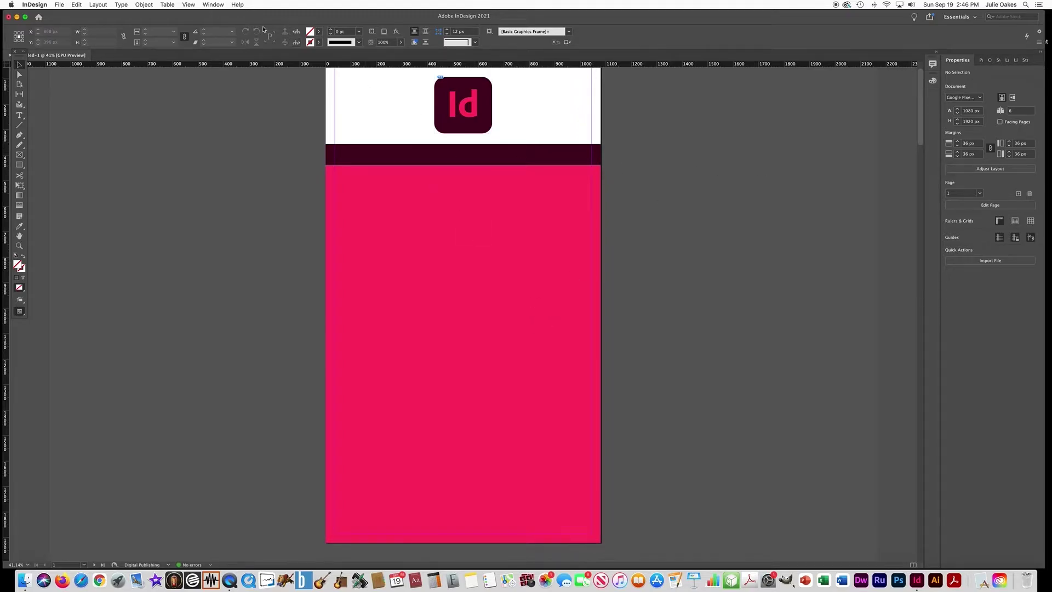
pyautogui.click(217, 4)
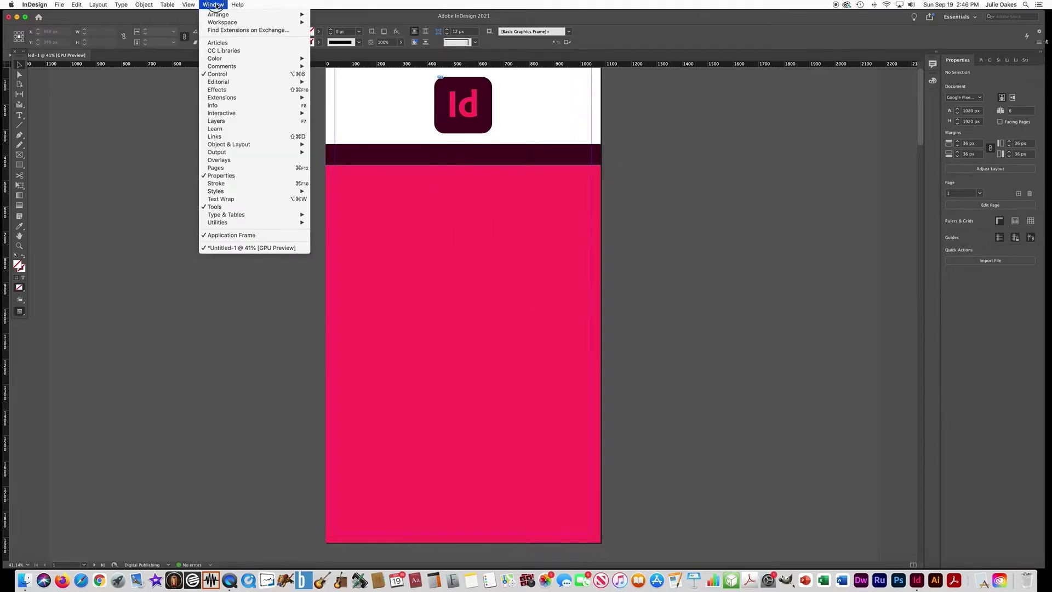
# Add a new layer named Text in the Layers panel
pyautogui.click(230, 113)
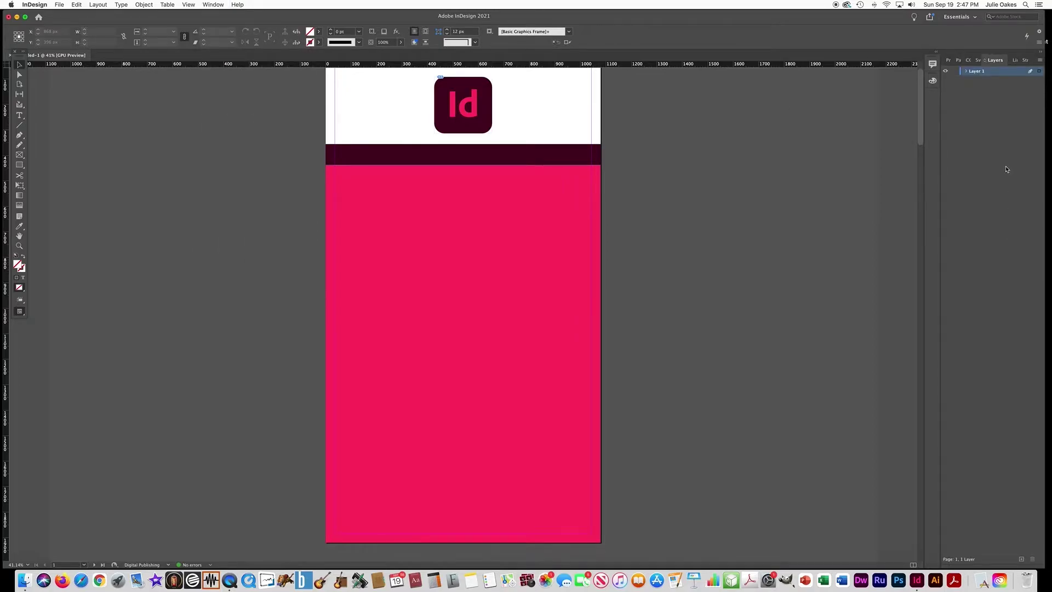
pyautogui.click(1041, 61)
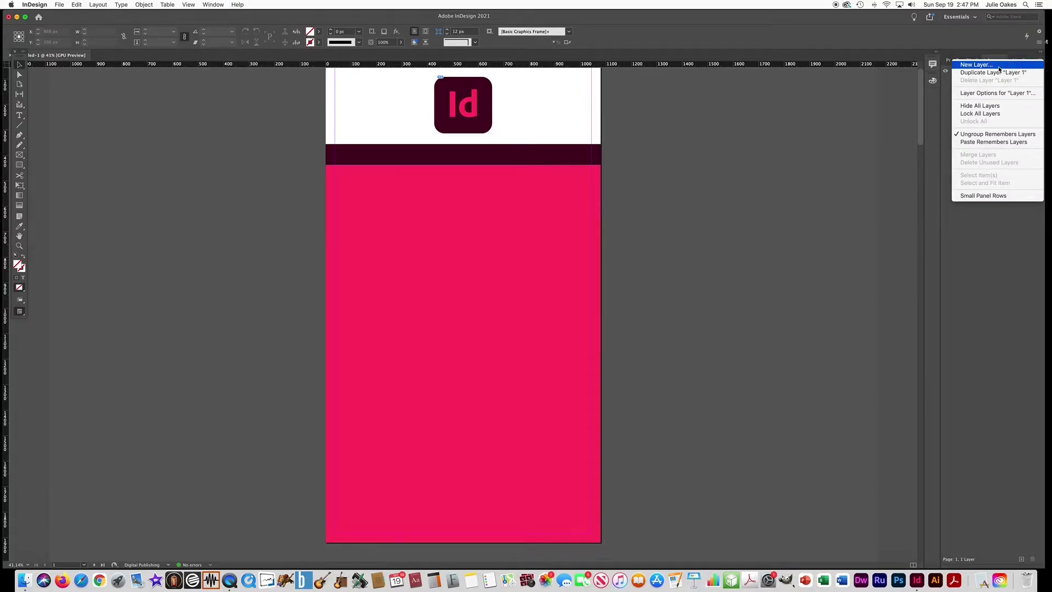
pyautogui.click(961, 66)
pyautogui.write('Text')
pyautogui.press('Return')
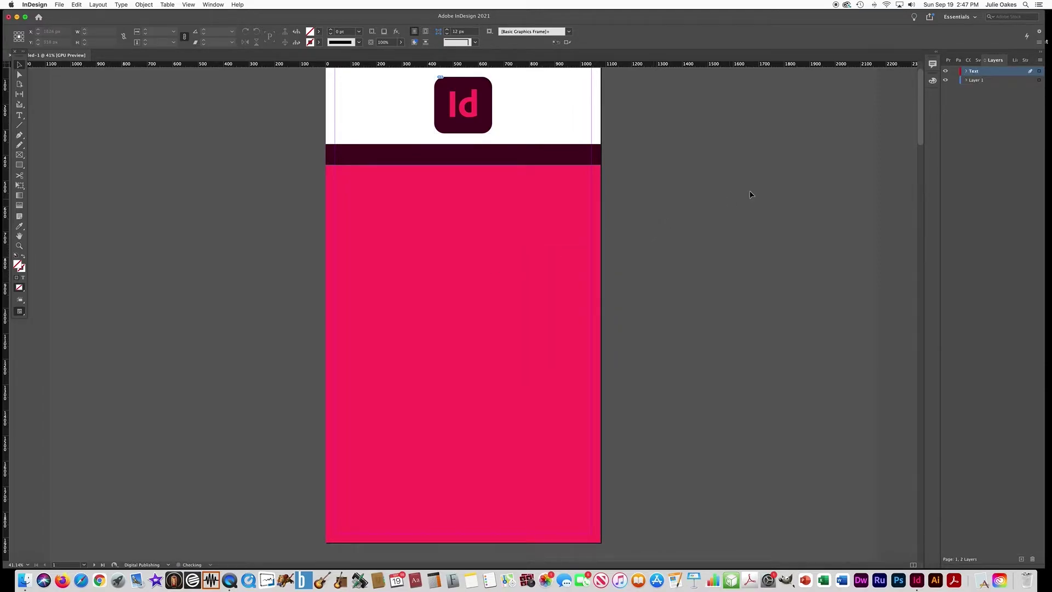
# Rename Layer 1 to Graphics
pyautogui.click(975, 81)
pyautogui.doubleClick(975, 81)
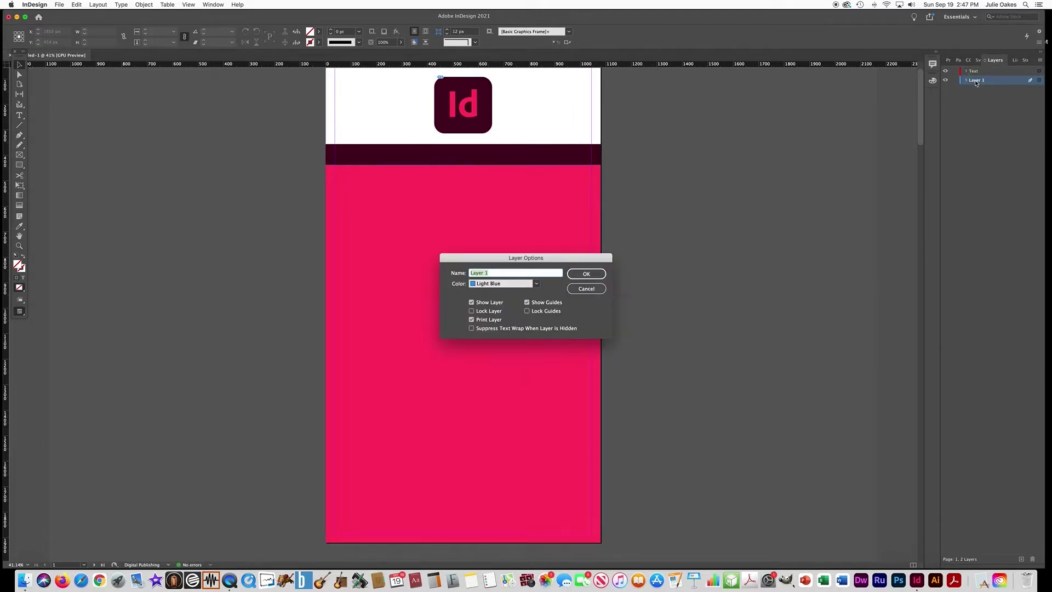
pyautogui.write('C')
pyautogui.press('Return')
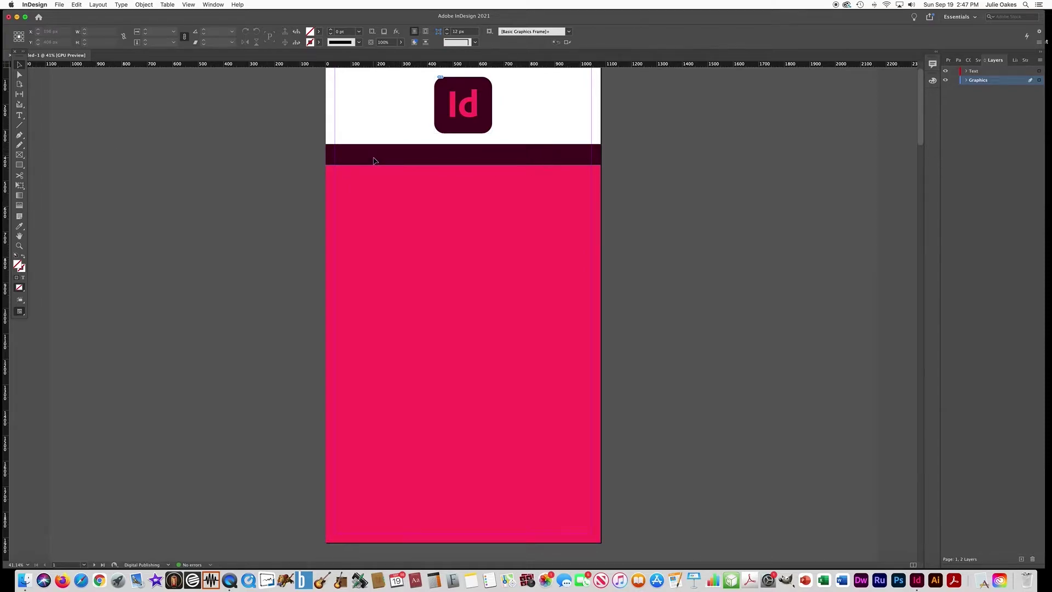
# Add a STUDY GUIDE text frame on the band in white (Paper) Arial Black, centre-aligned
pyautogui.click(19, 115)
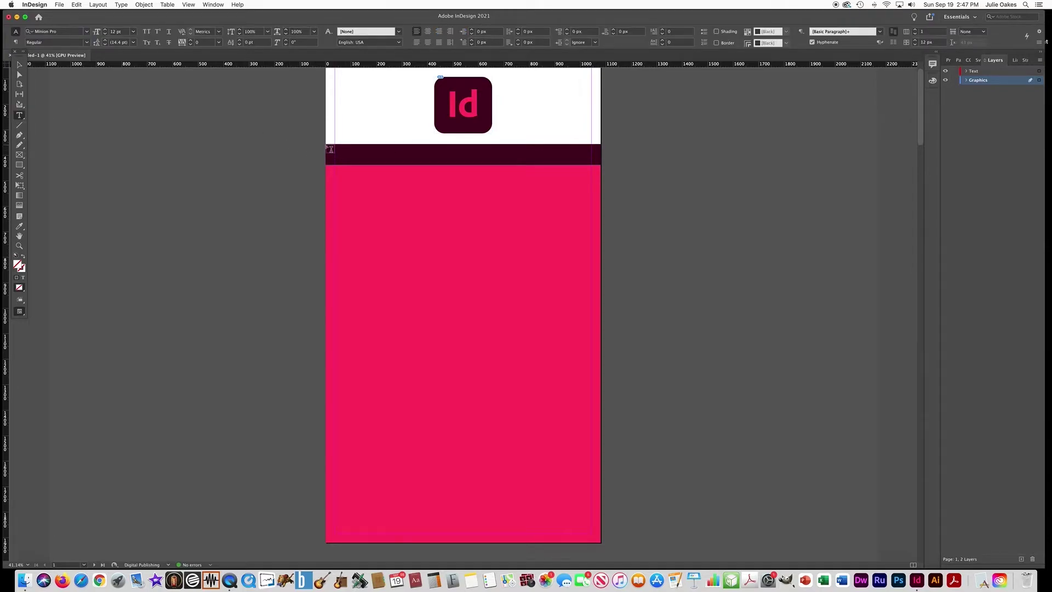
pyautogui.moveTo(330, 149); pyautogui.dragTo(598, 162)
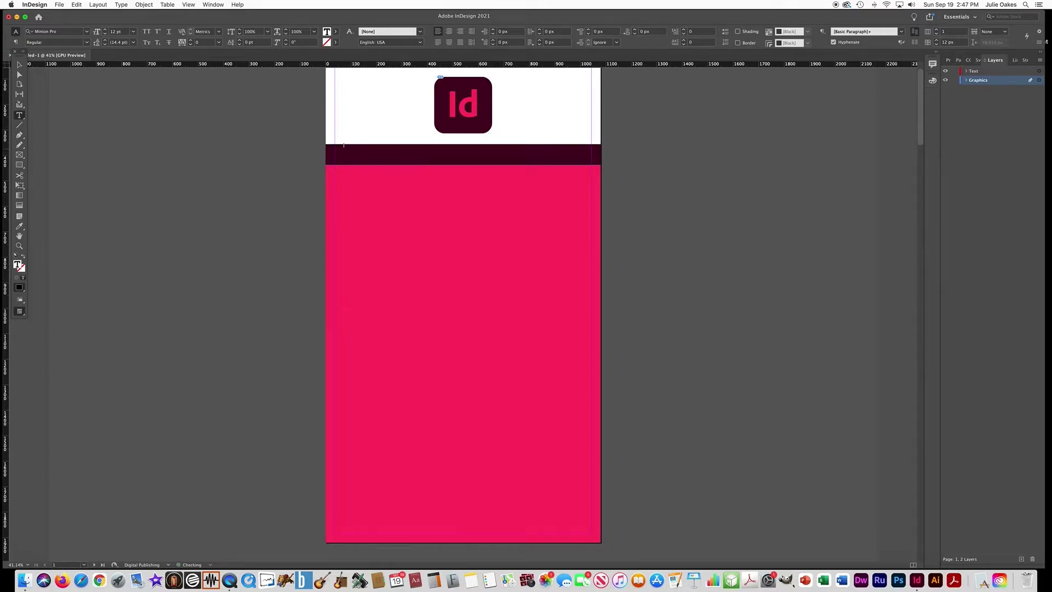
pyautogui.moveTo(326, 146); pyautogui.dragTo(347, 147)
pyautogui.click(336, 31)
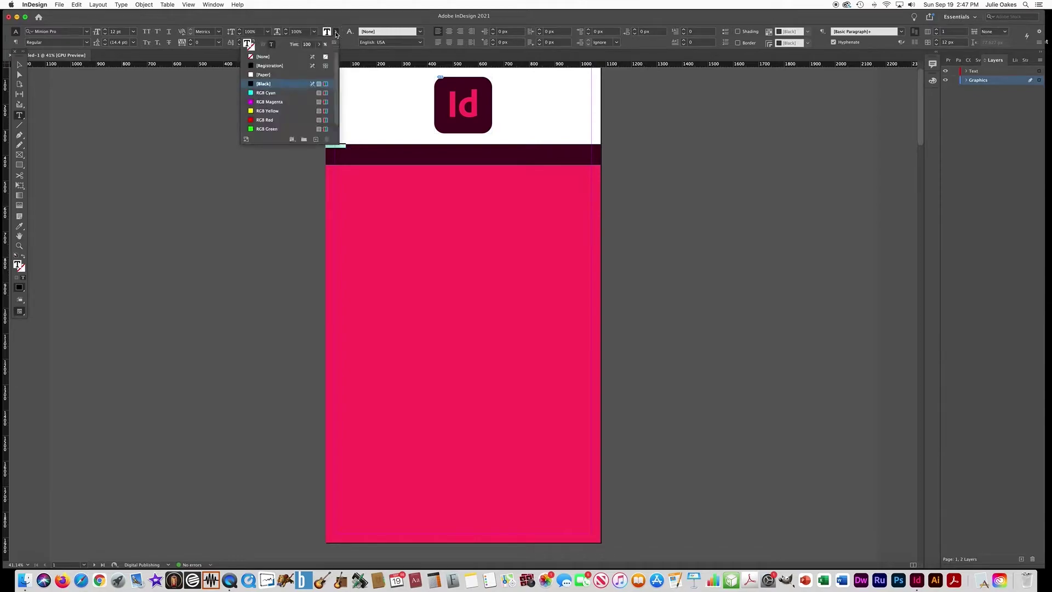
pyautogui.click(266, 75)
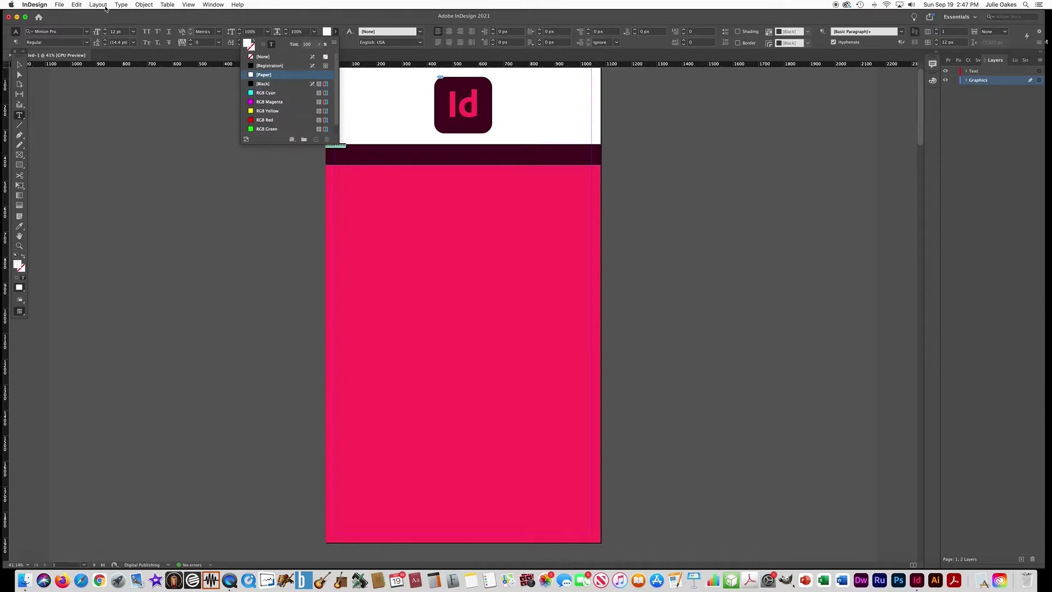
pyautogui.click(66, 31)
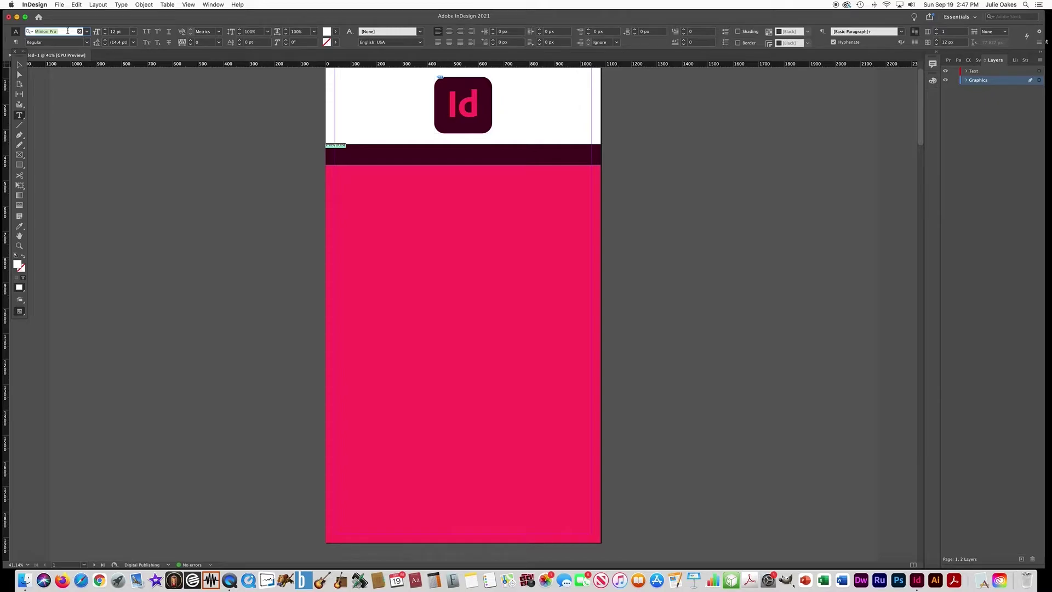
pyautogui.write('ARIAL')
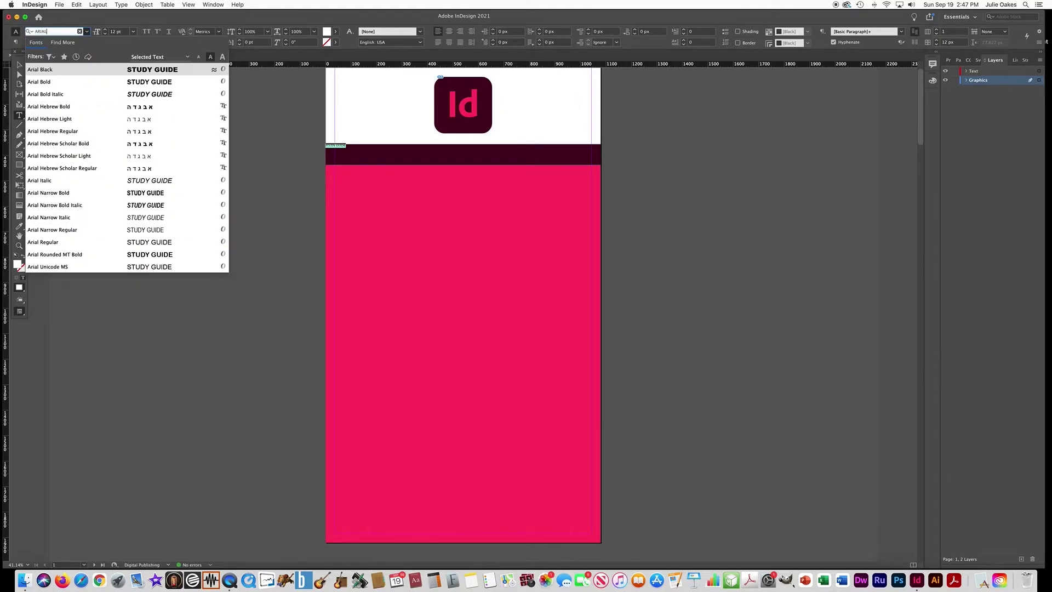
pyautogui.write(' BLACK')
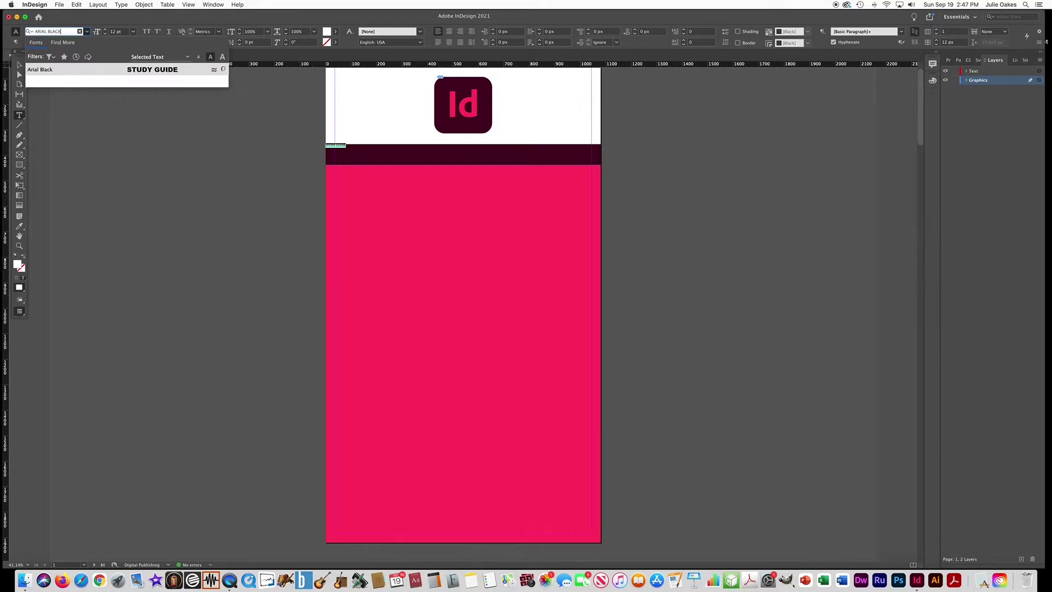
pyautogui.press('Return')
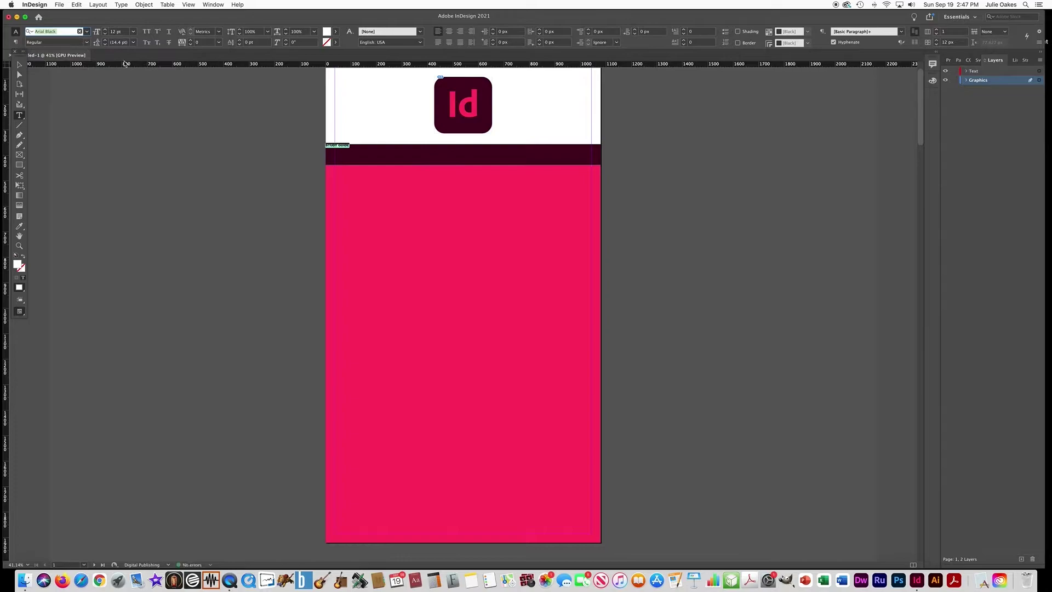
pyautogui.click(450, 33)
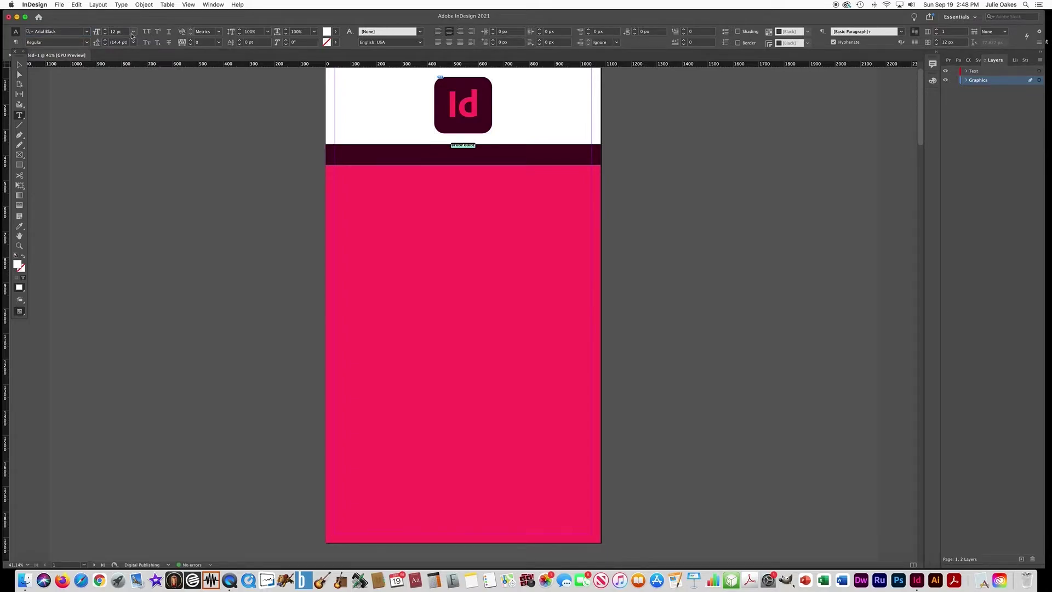
# Increase the heading size to 60 pt and nudge its frame down slightly
pyautogui.click(106, 30)
pyautogui.click(106, 30)
pyautogui.click(105, 30)
pyautogui.click(105, 30)
pyautogui.click(105, 30)
pyautogui.click(105, 29)
pyautogui.click(106, 31)
pyautogui.click(106, 31)
pyautogui.click(106, 32)
pyautogui.click(106, 31)
pyautogui.click(106, 31)
pyautogui.click(106, 32)
pyautogui.click(19, 65)
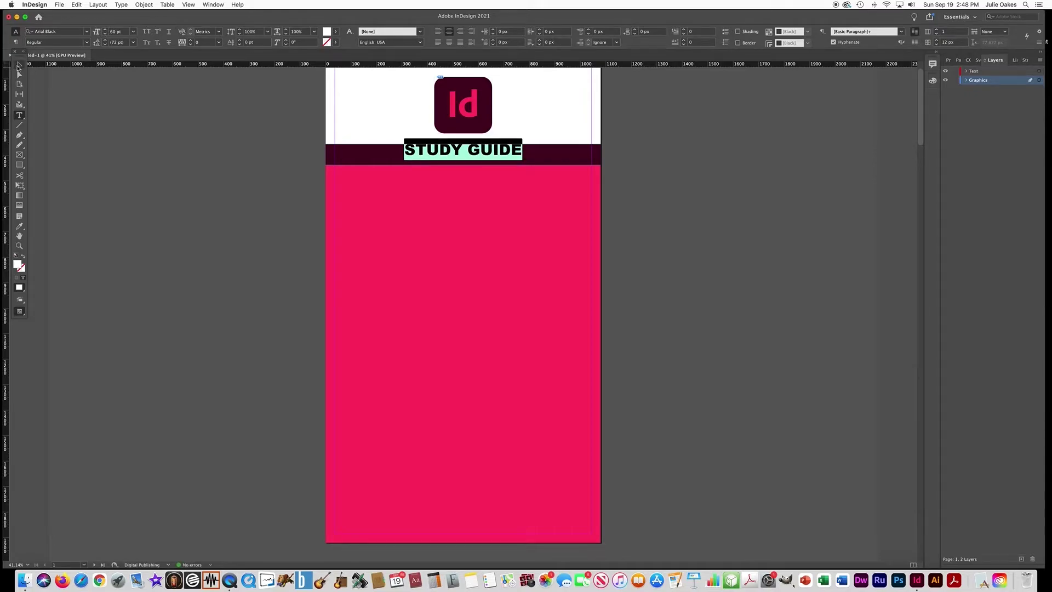
pyautogui.press('Down')
pyautogui.press('Down')
pyautogui.press('Down')
pyautogui.press('Down')
pyautogui.press('Down')
pyautogui.press('Down')
pyautogui.press('Down')
pyautogui.press('Down')
pyautogui.press('Down')
pyautogui.press('Down')
pyautogui.press('Down')
pyautogui.press('Down')
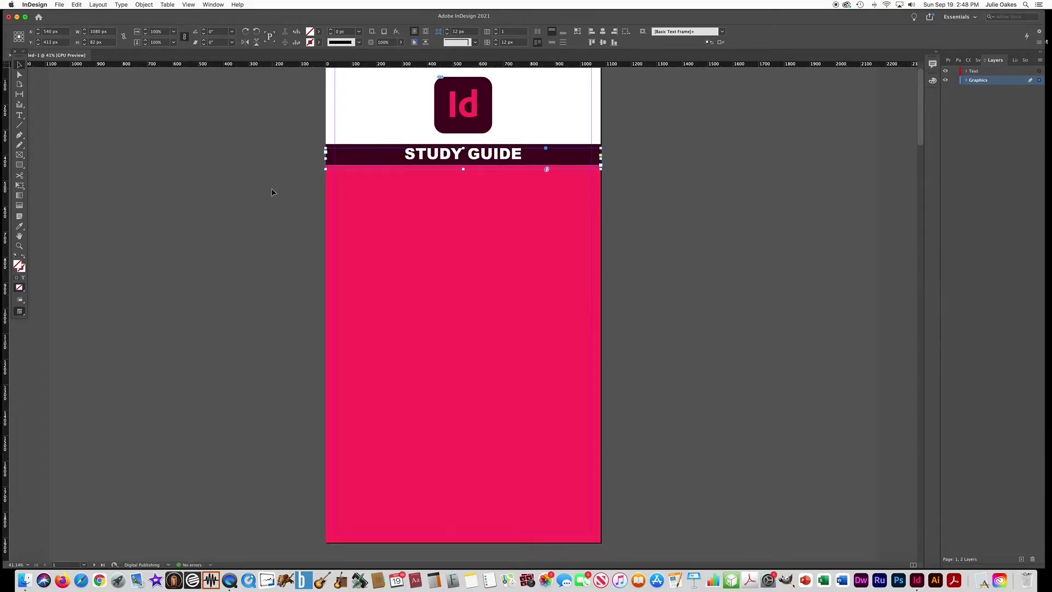
# Move the STUDY GUIDE frame onto the Text layer with Paste in Place, locking Graphics
pyautogui.click(246, 192)
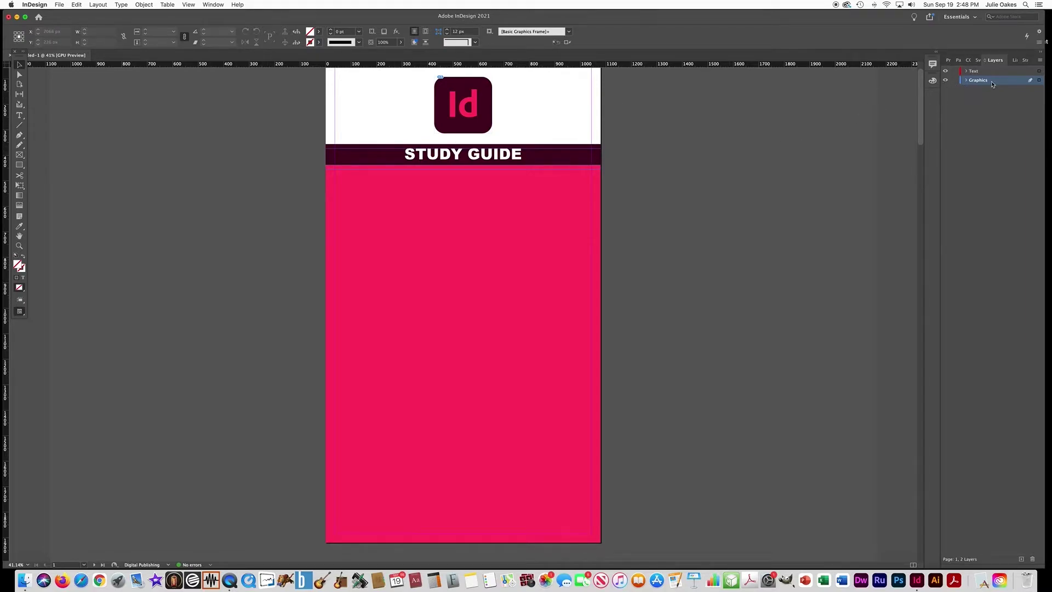
pyautogui.click(494, 157)
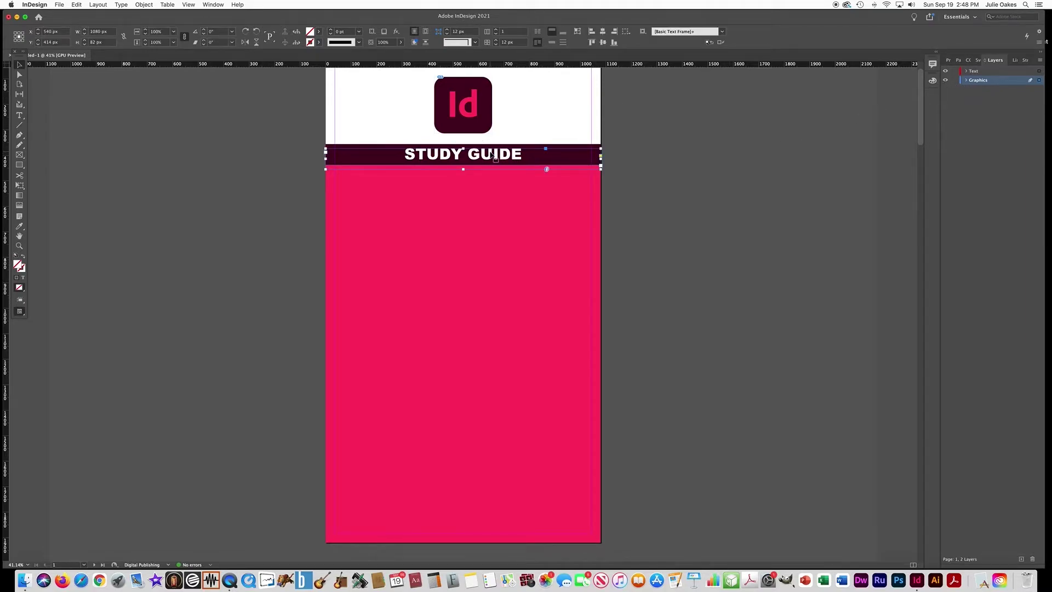
pyautogui.press('Delete')
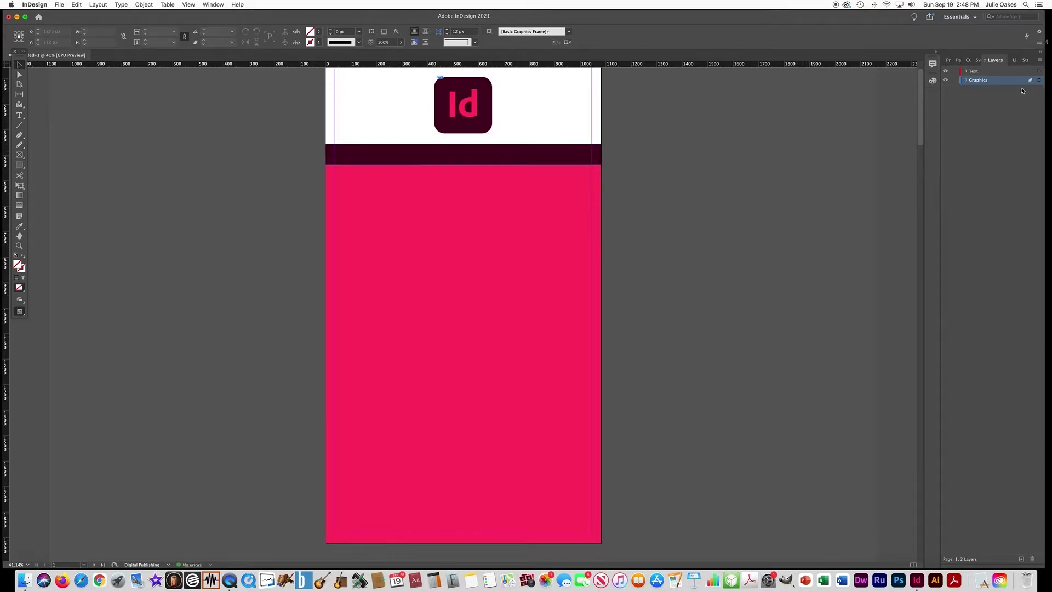
pyautogui.click(955, 81)
pyautogui.click(984, 72)
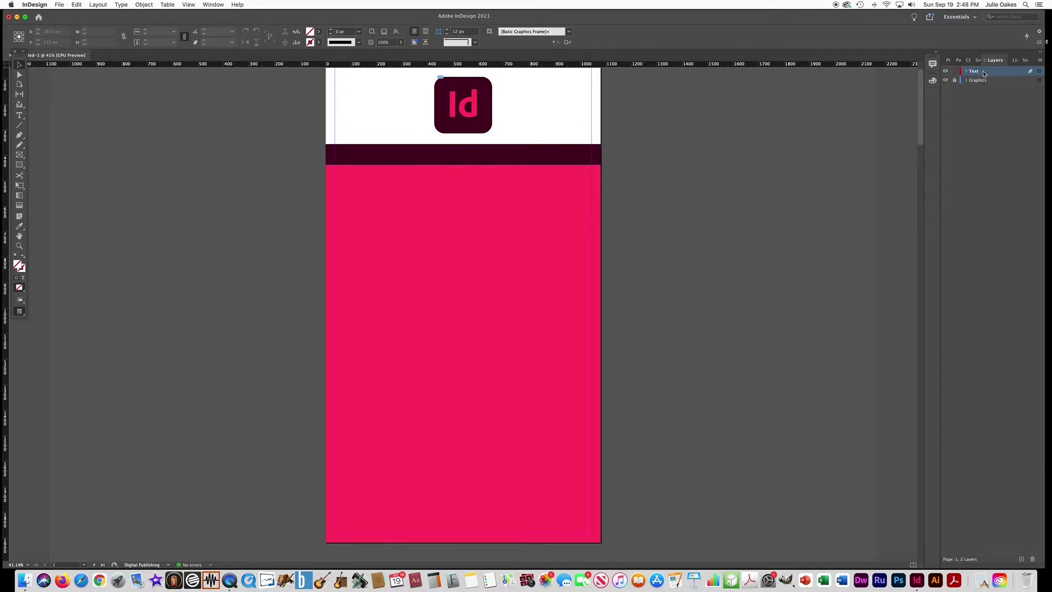
pyautogui.click(76, 4)
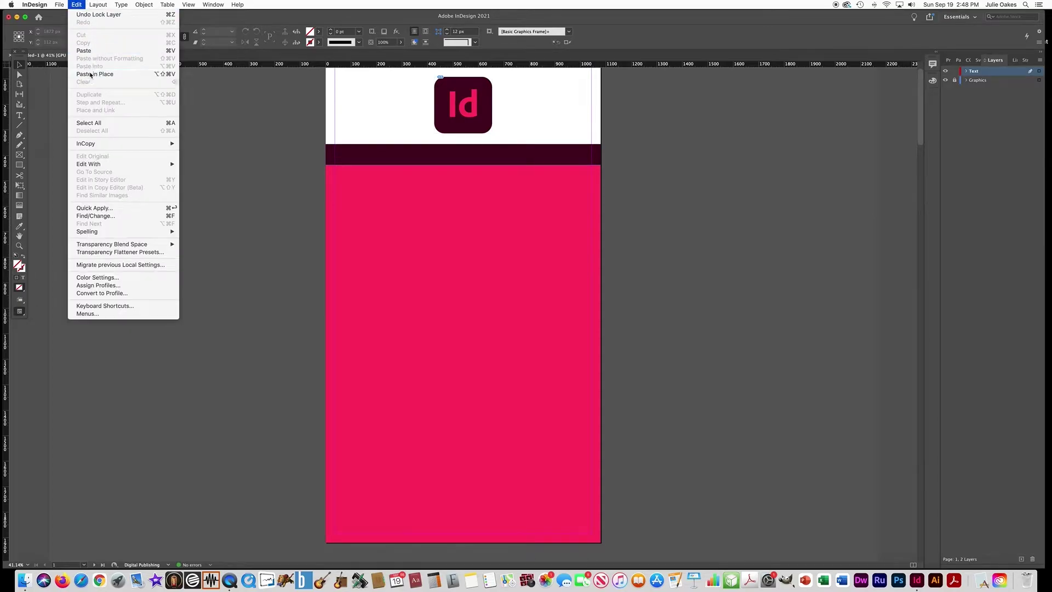
pyautogui.click(109, 77)
pyautogui.click(207, 174)
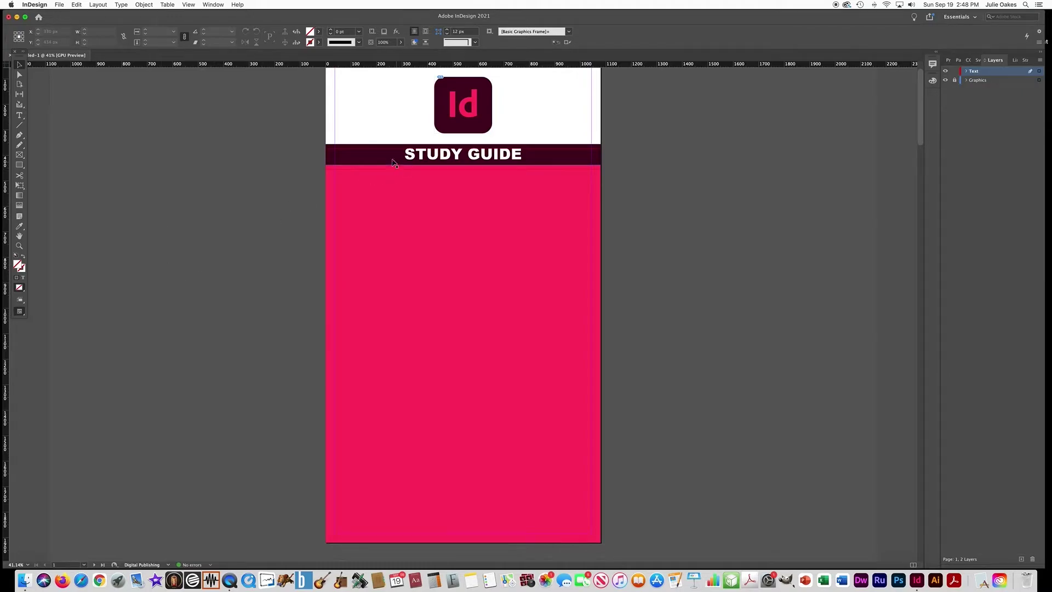
# Set the screen mode to Preview, toggling W to Normal and back to Preview
pyautogui.click(187, 5)
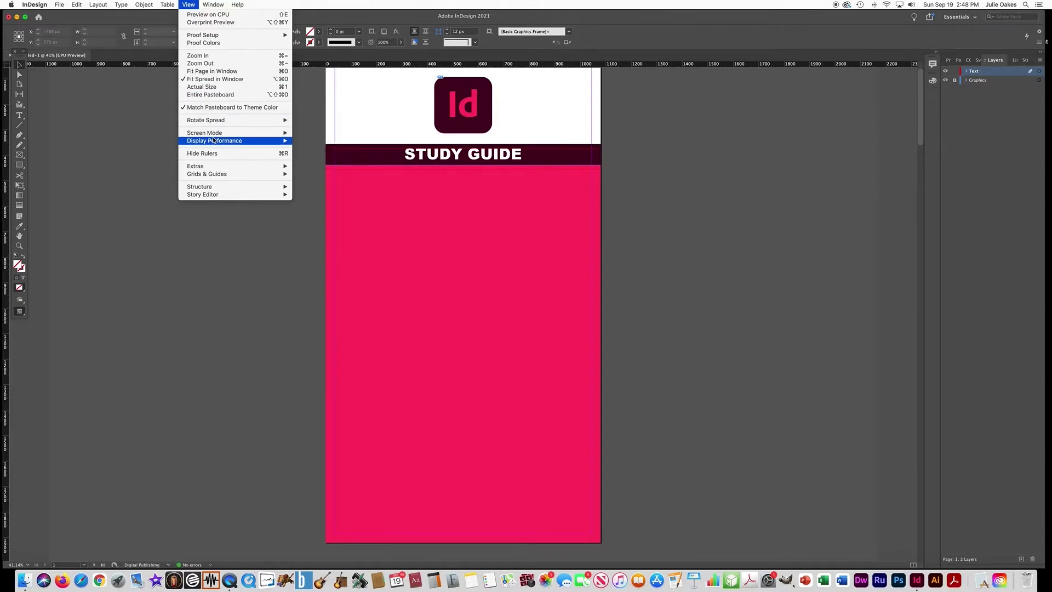
pyautogui.moveTo(217, 133)
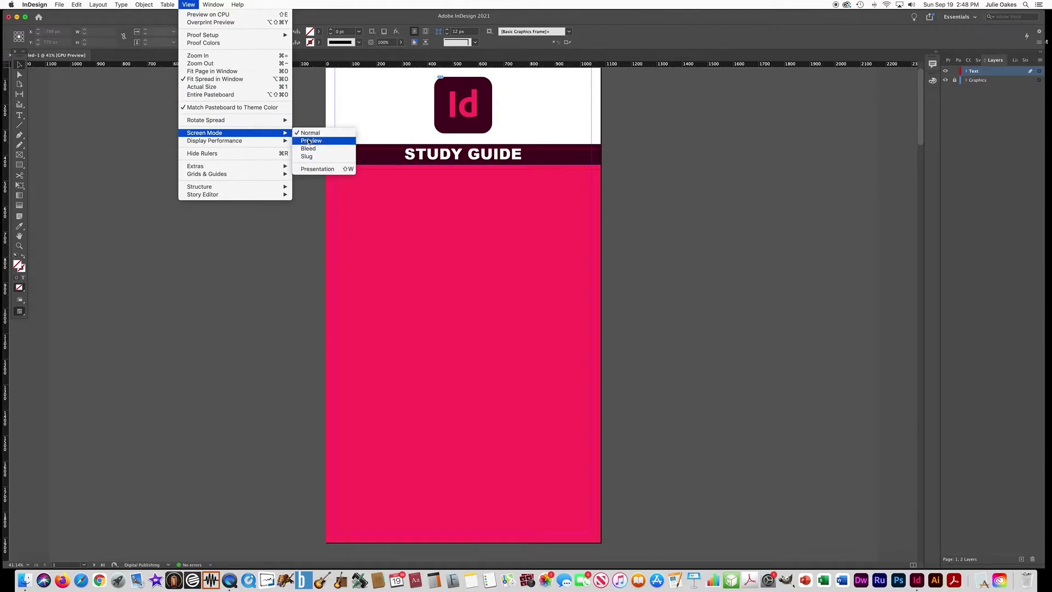
pyautogui.click(309, 141)
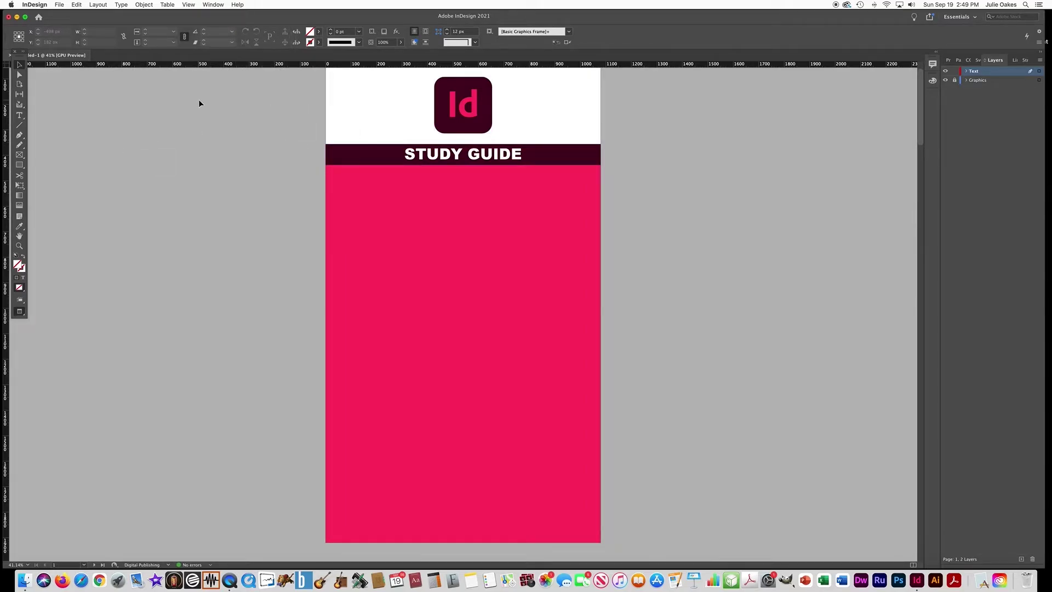
pyautogui.scroll(2, 218, 145)
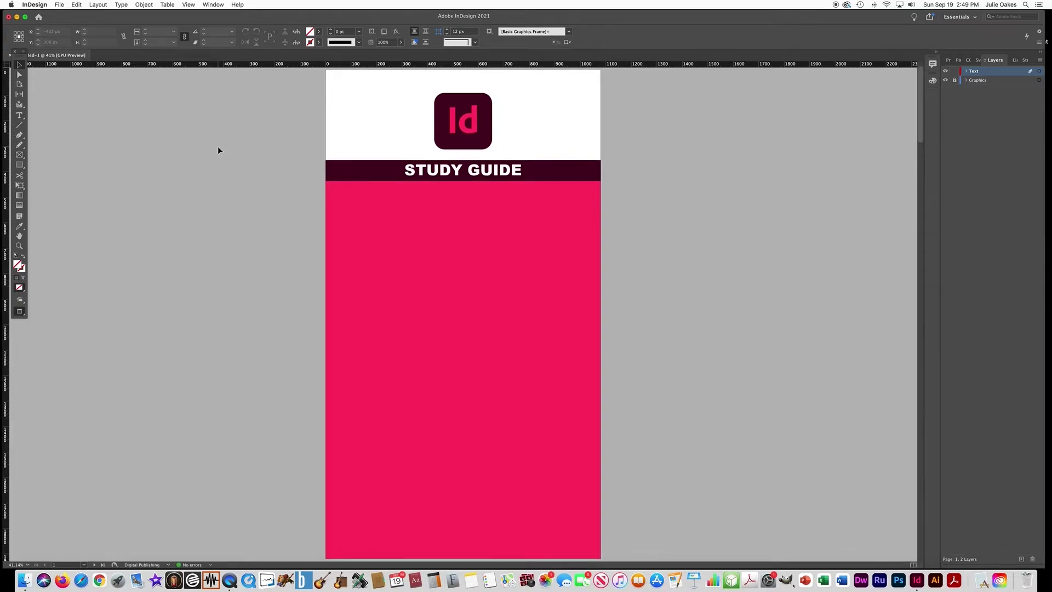
pyautogui.press('w')
pyautogui.press('w')
pyautogui.press('w')
pyautogui.press('w')
pyautogui.press('w')
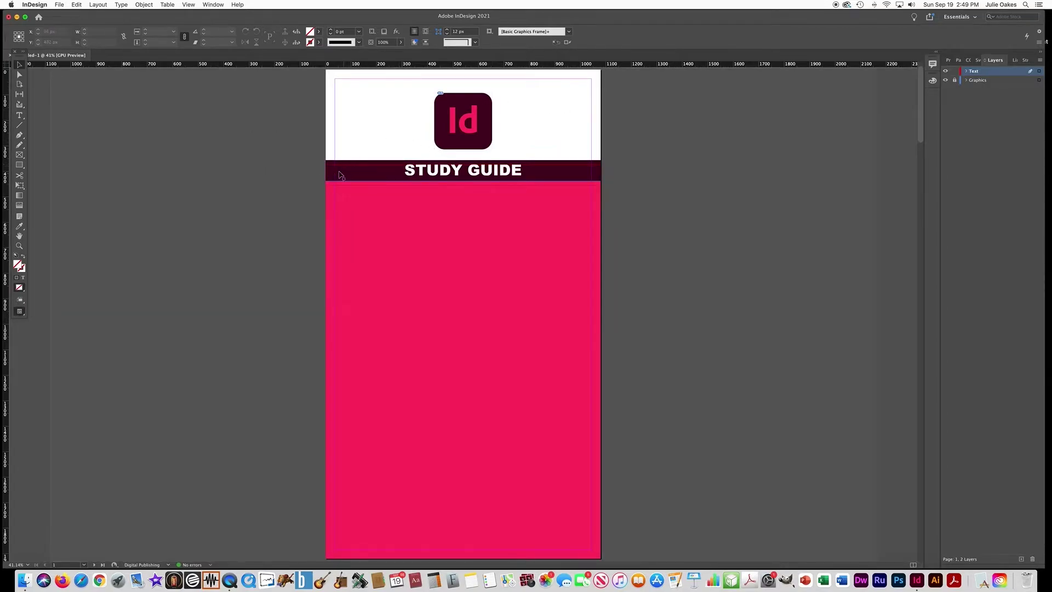
# Return to preview display and select the STUDY GUIDE text frame on page 1
pyautogui.press('w')
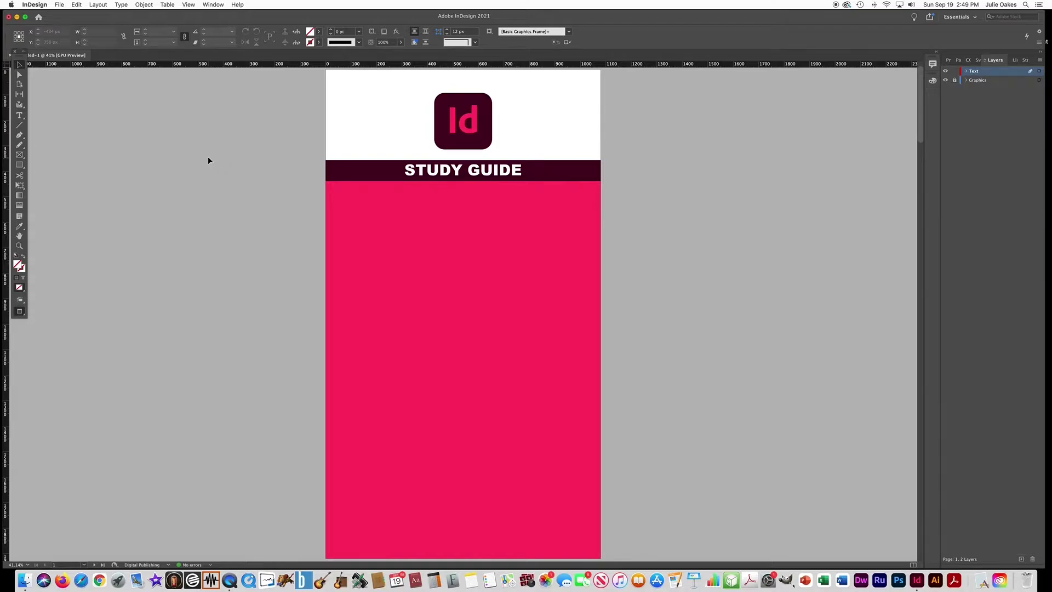
pyautogui.scroll(-5, 197, 157)
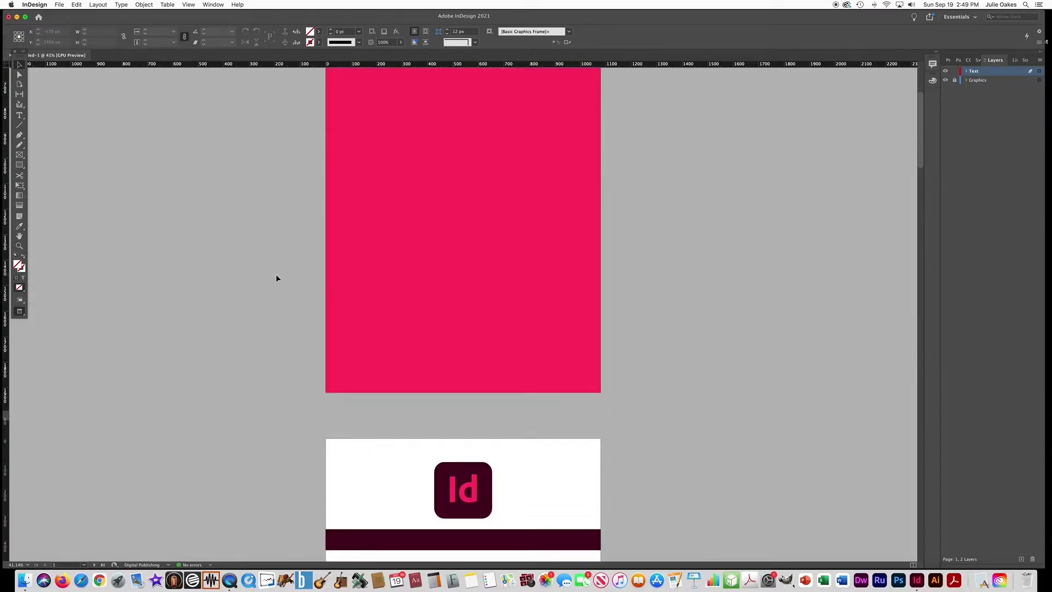
pyautogui.scroll(-1, 277, 279)
pyautogui.scroll(6, 484, 270)
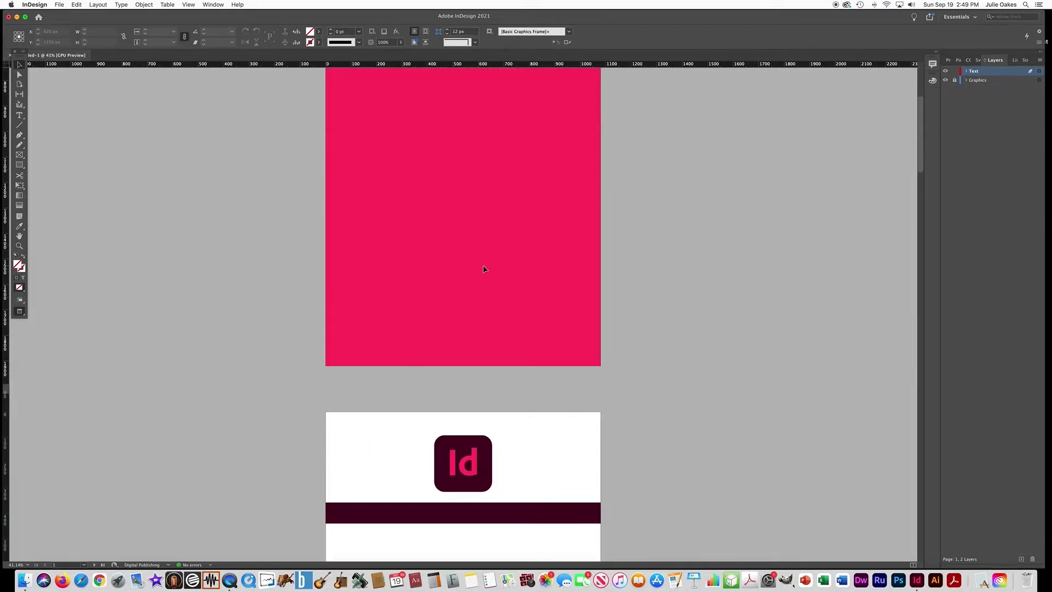
pyautogui.scroll(1, 484, 270)
pyautogui.click(432, 205)
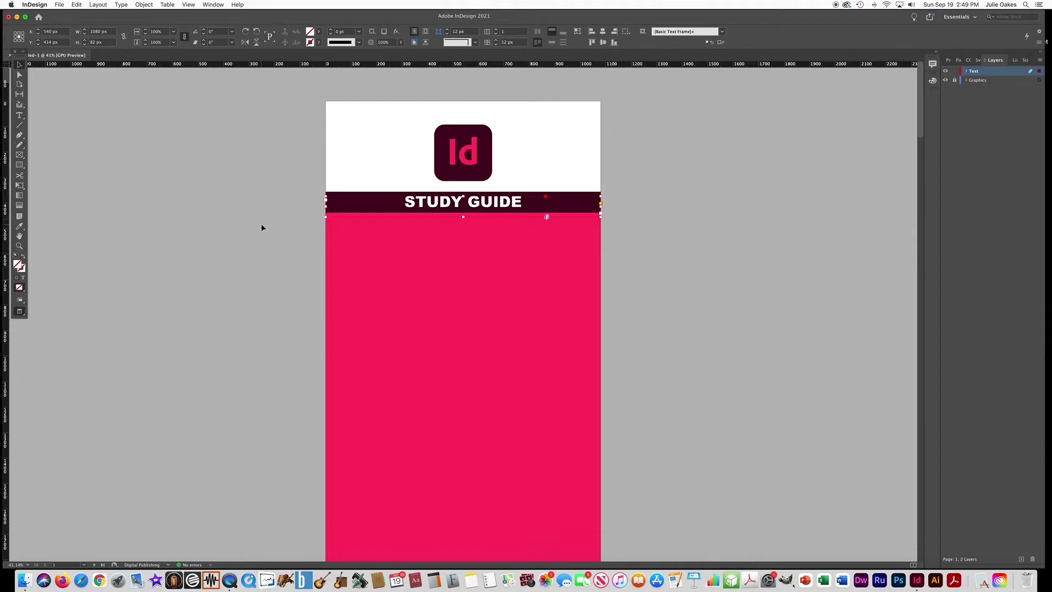
# Paste the STUDY GUIDE heading in place on page 2's dark banner
pyautogui.scroll(-10, 261, 226)
pyautogui.scroll(-5, 261, 226)
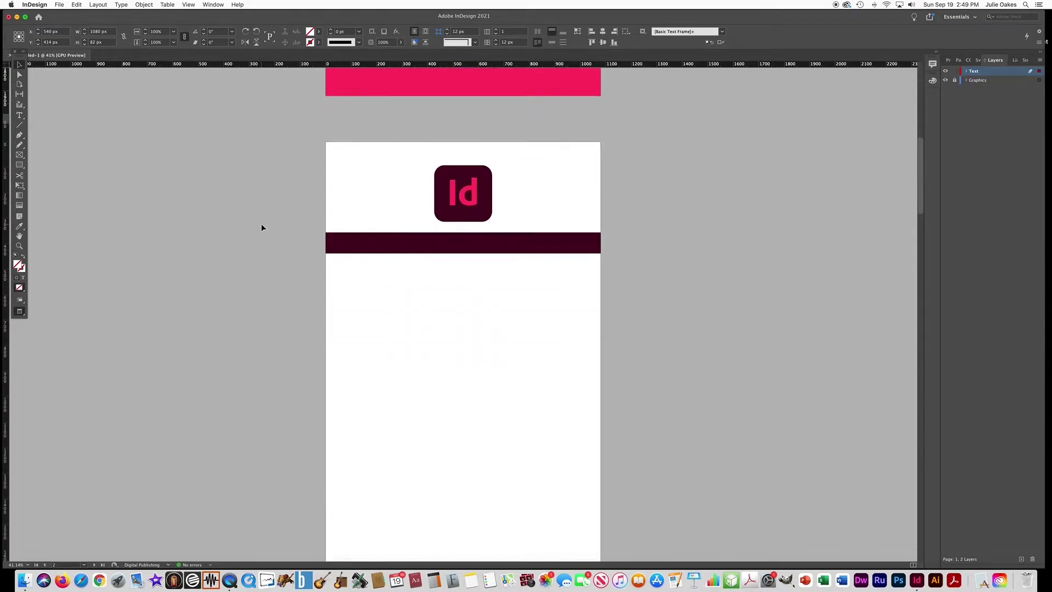
pyautogui.scroll(-1, 261, 227)
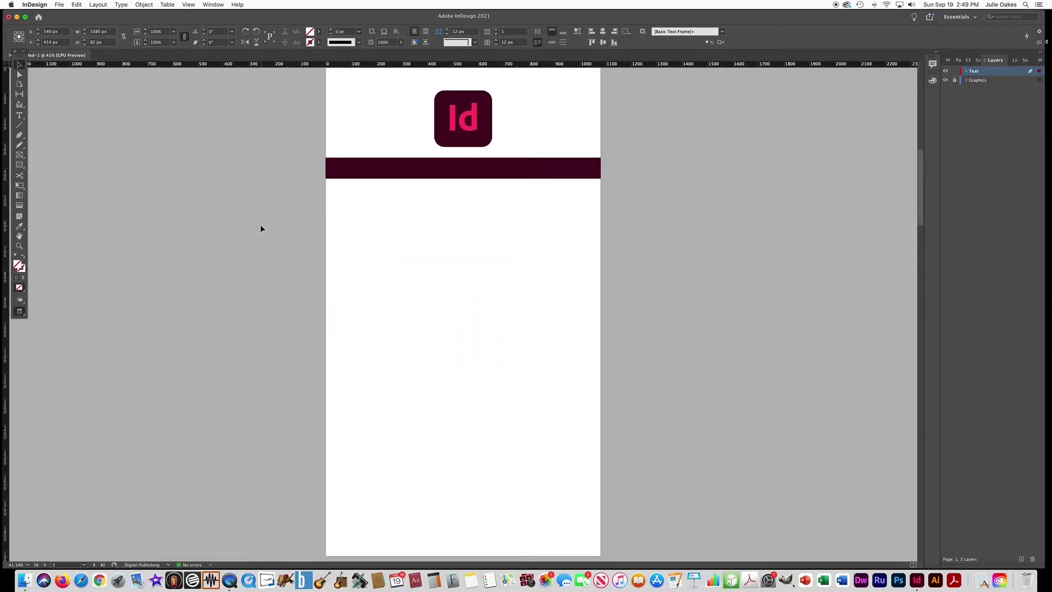
pyautogui.click(77, 4)
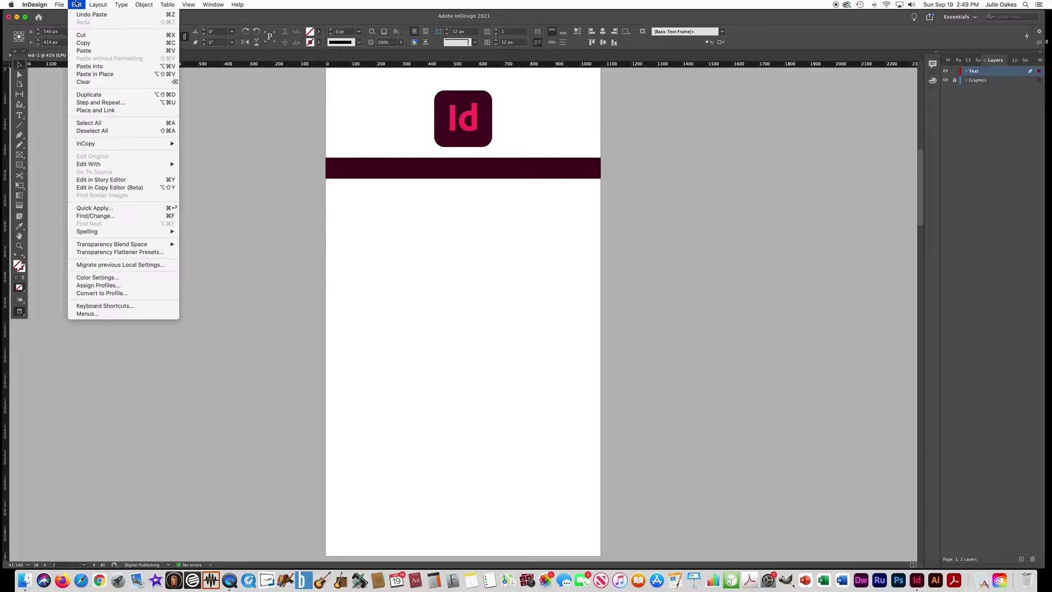
pyautogui.click(95, 74)
pyautogui.click(248, 214)
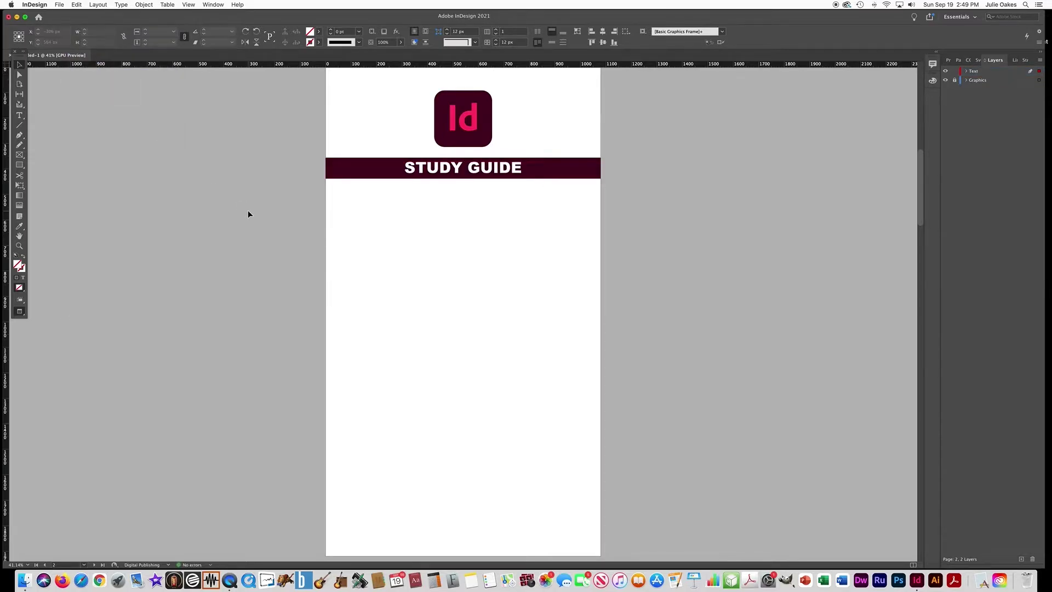
# Paste the STUDY GUIDE heading in place on page 3's banner
pyautogui.scroll(-10, 247, 214)
pyautogui.scroll(-5, 246, 209)
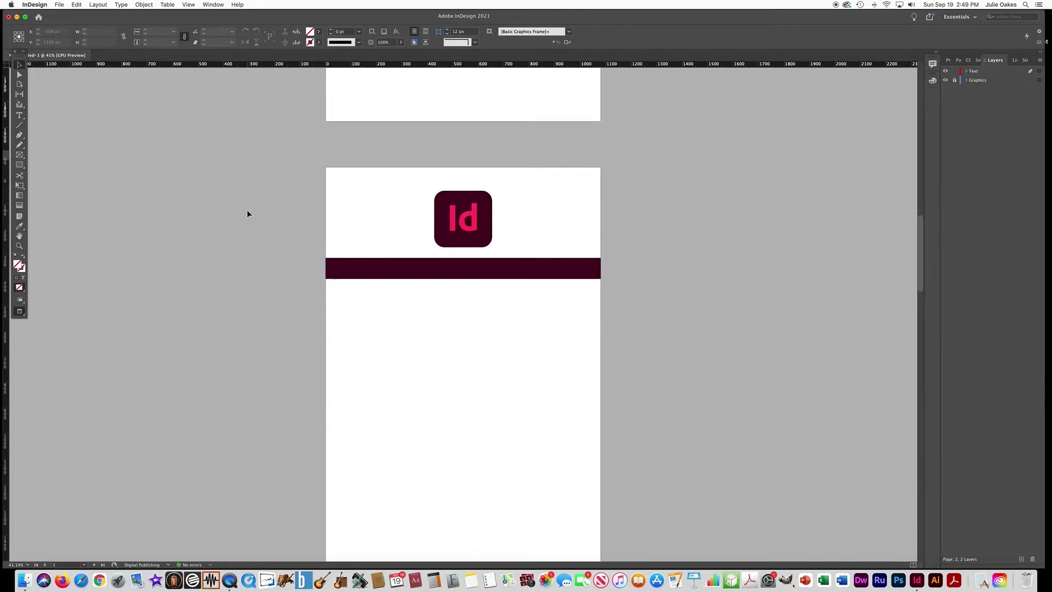
pyautogui.click(81, 4)
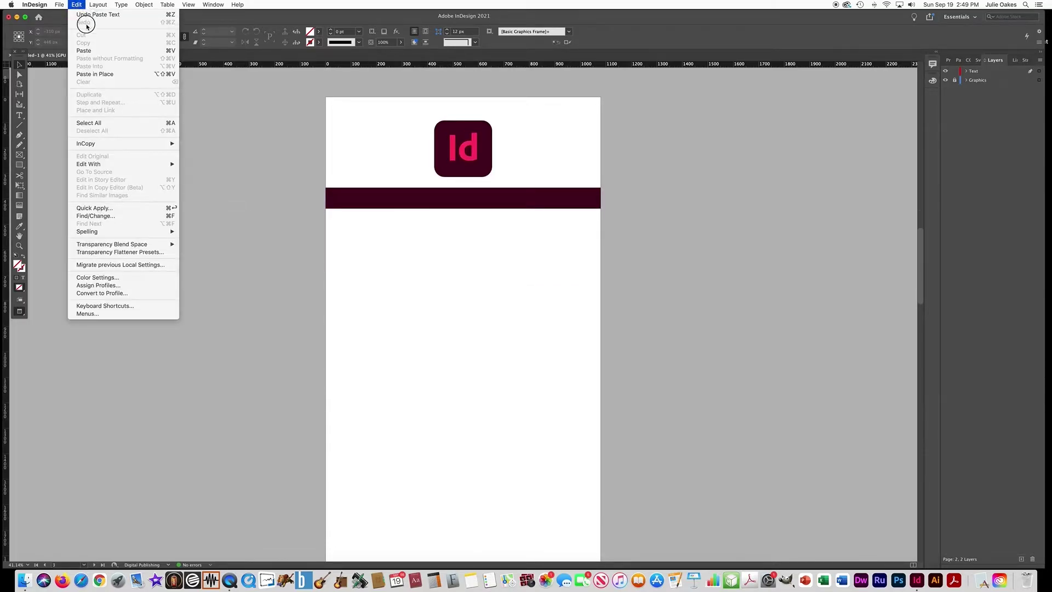
pyautogui.click(95, 73)
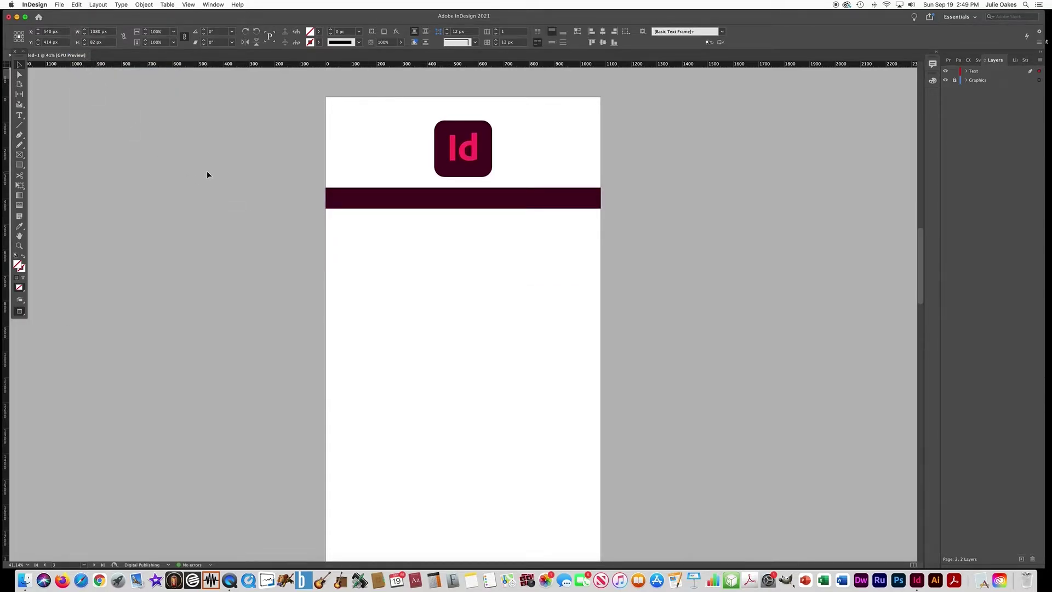
pyautogui.scroll(3, 210, 177)
pyautogui.scroll(-4, 211, 177)
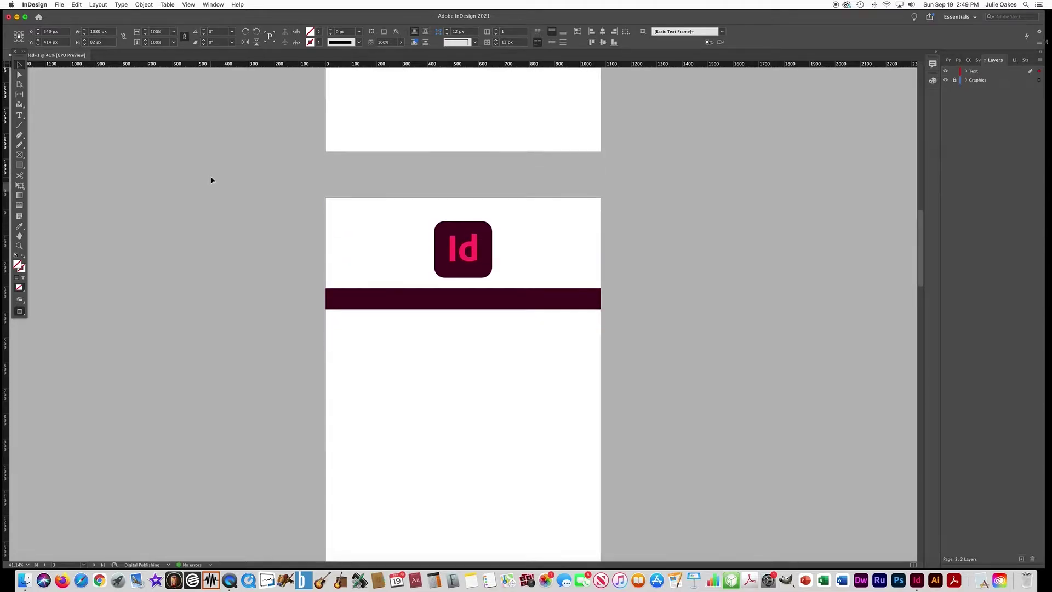
pyautogui.scroll(-1, 211, 179)
pyautogui.scroll(1, 211, 180)
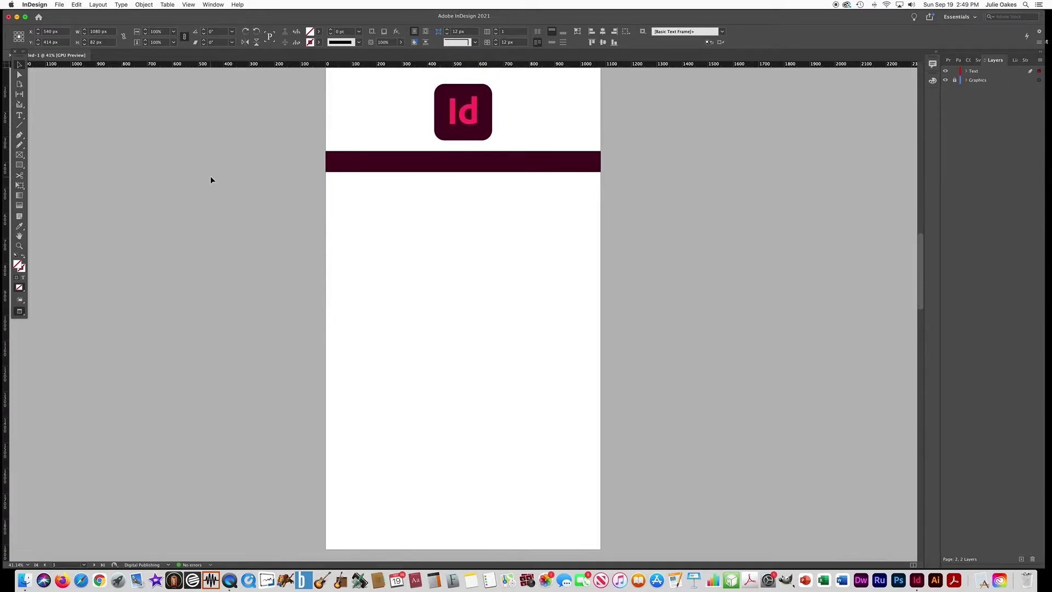
pyautogui.click(77, 5)
pyautogui.click(94, 74)
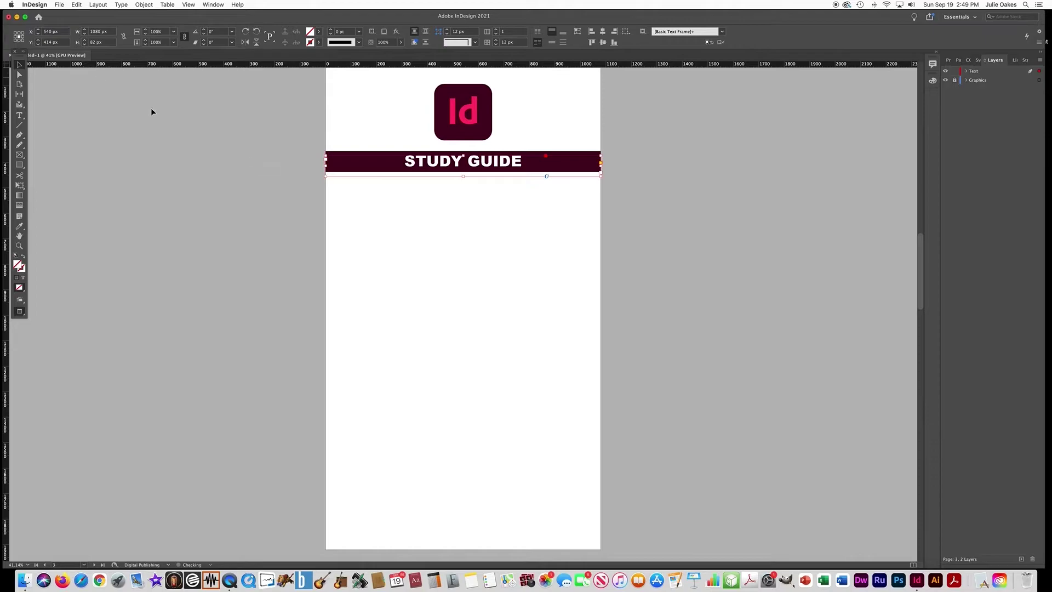
pyautogui.click(162, 219)
# Paste the STUDY GUIDE heading in place on page 4's banner
pyautogui.scroll(-10, 190, 213)
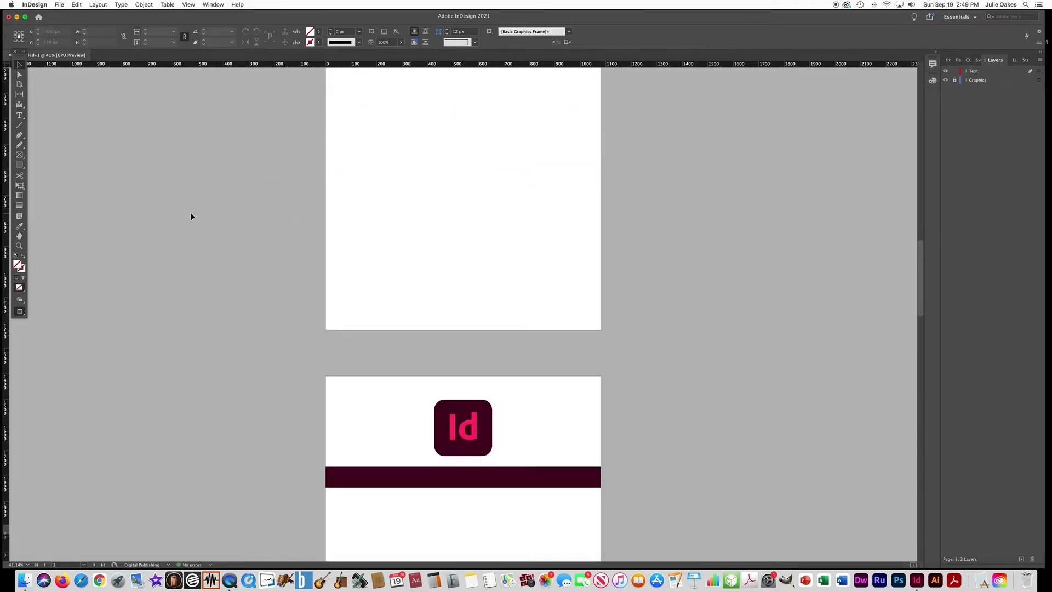
pyautogui.scroll(-10, 189, 213)
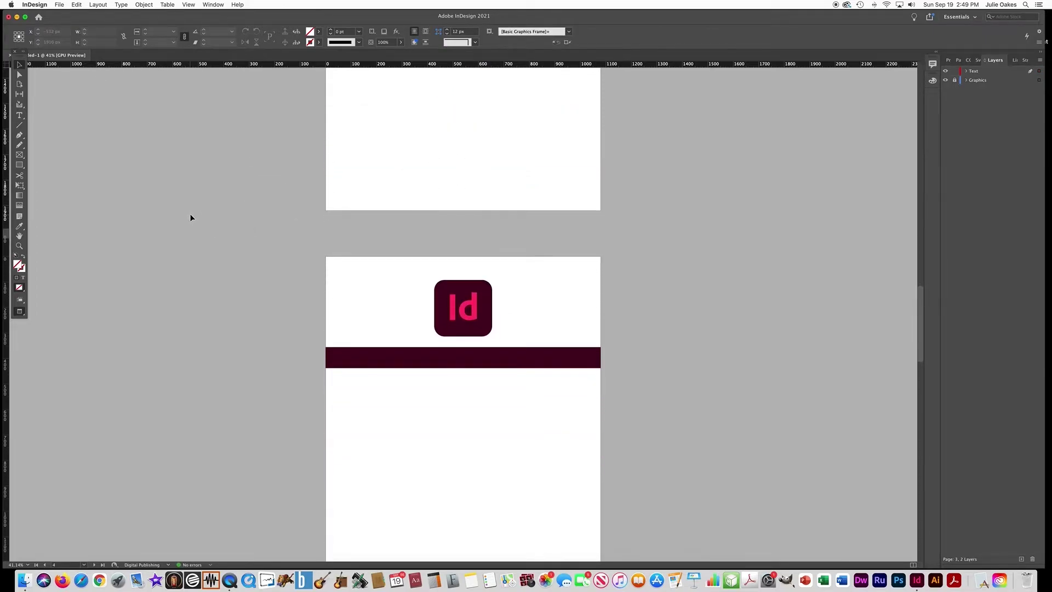
pyautogui.scroll(-10, 190, 214)
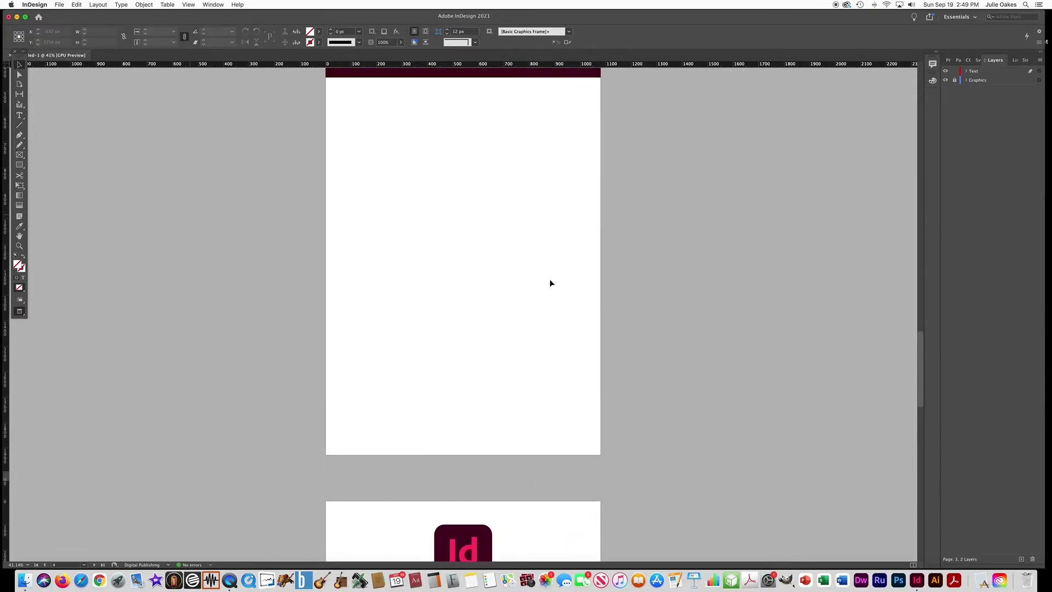
pyautogui.moveTo(917, 352)
pyautogui.mouseDown()
pyautogui.moveTo(913, 317)
pyautogui.moveTo(917, 336)
pyautogui.mouseUp()
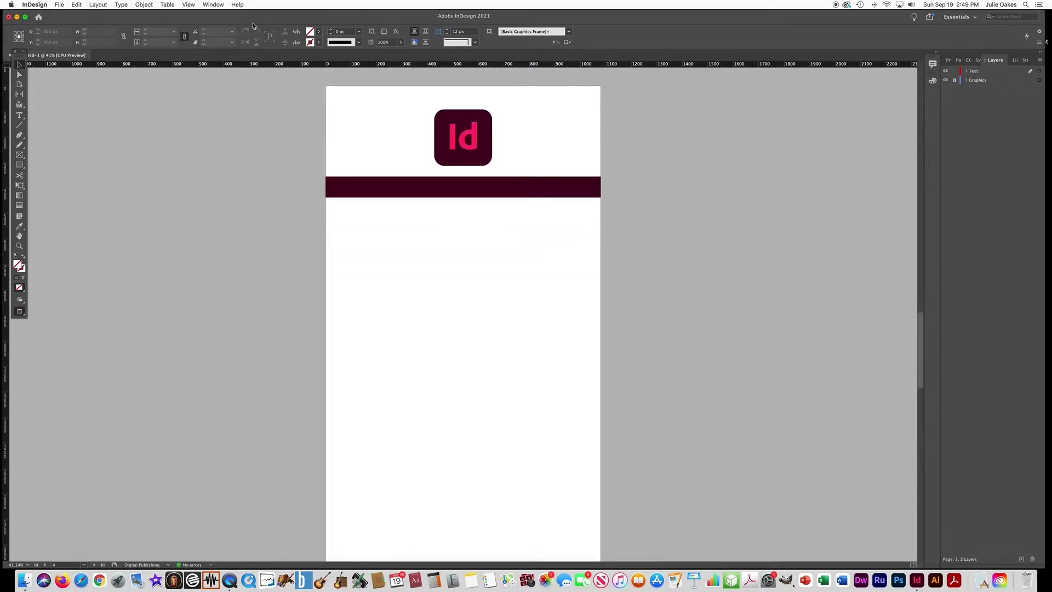
pyautogui.click(86, 4)
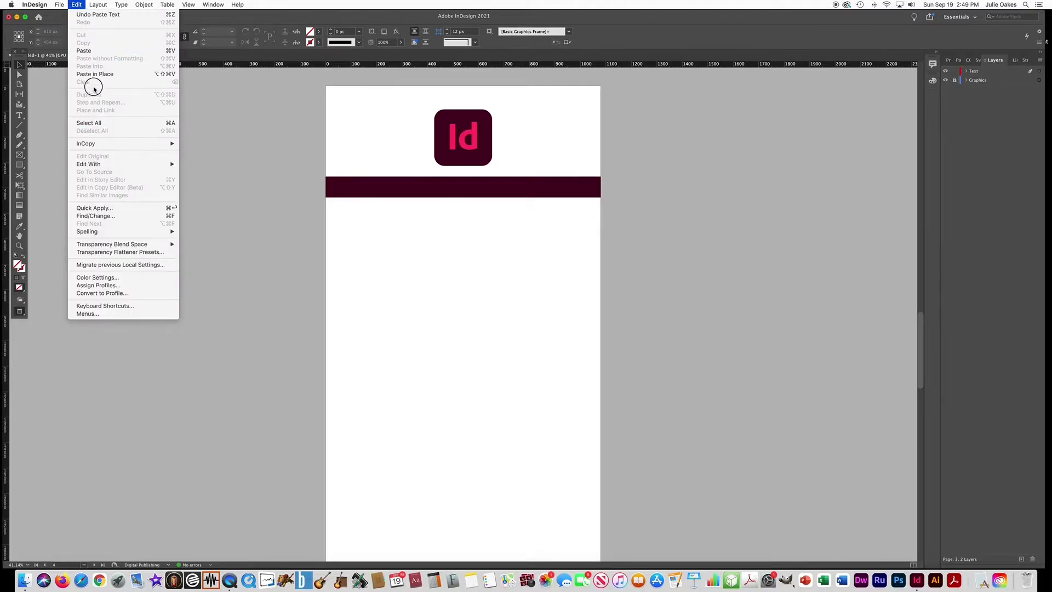
pyautogui.click(88, 73)
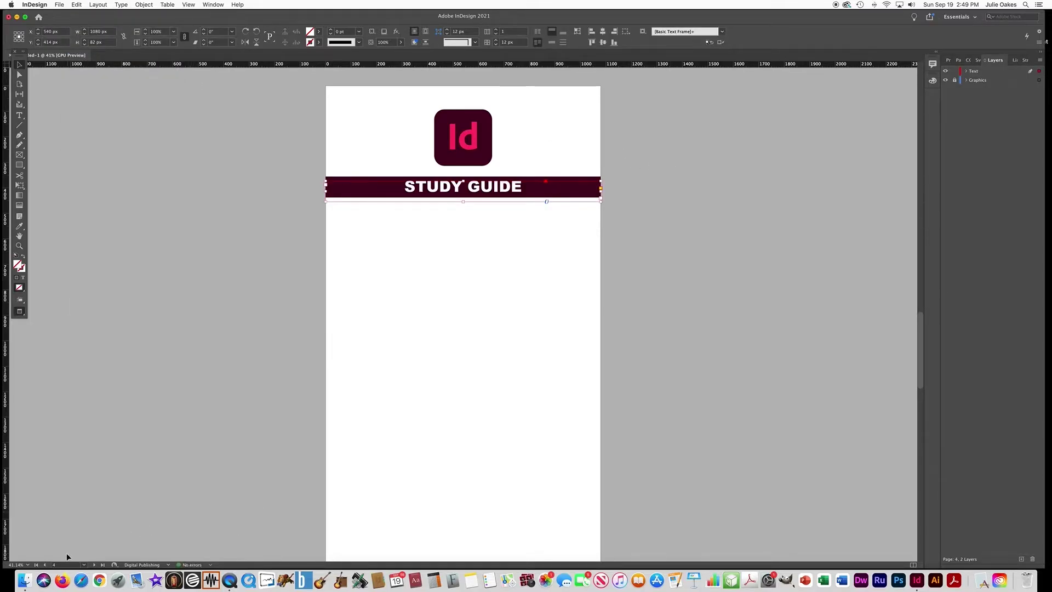
# Go to page 5 and paste the STUDY GUIDE heading in place on its banner
pyautogui.click(84, 565)
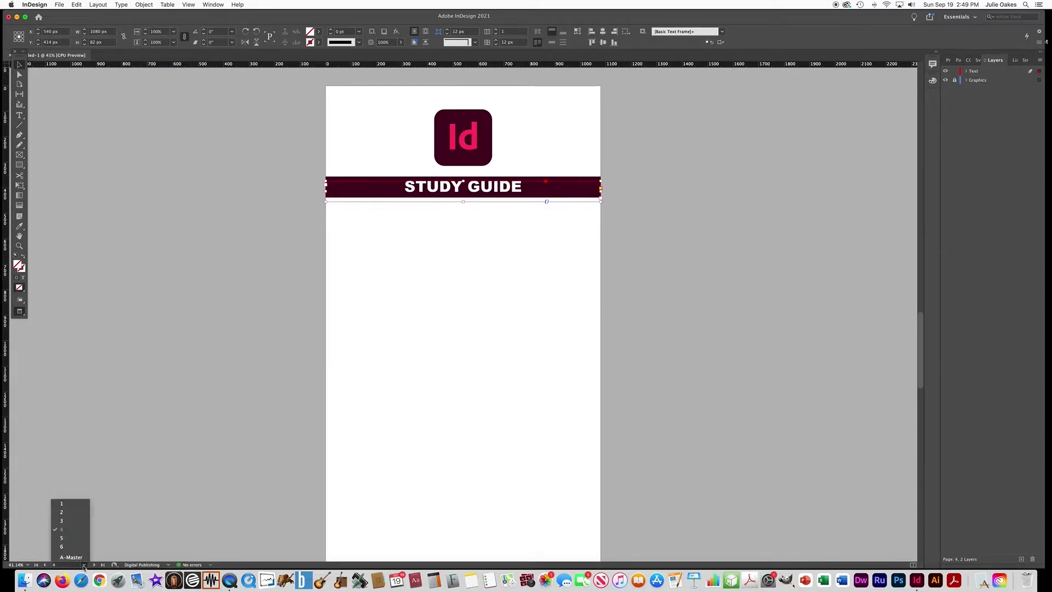
pyautogui.click(61, 539)
pyautogui.click(76, 5)
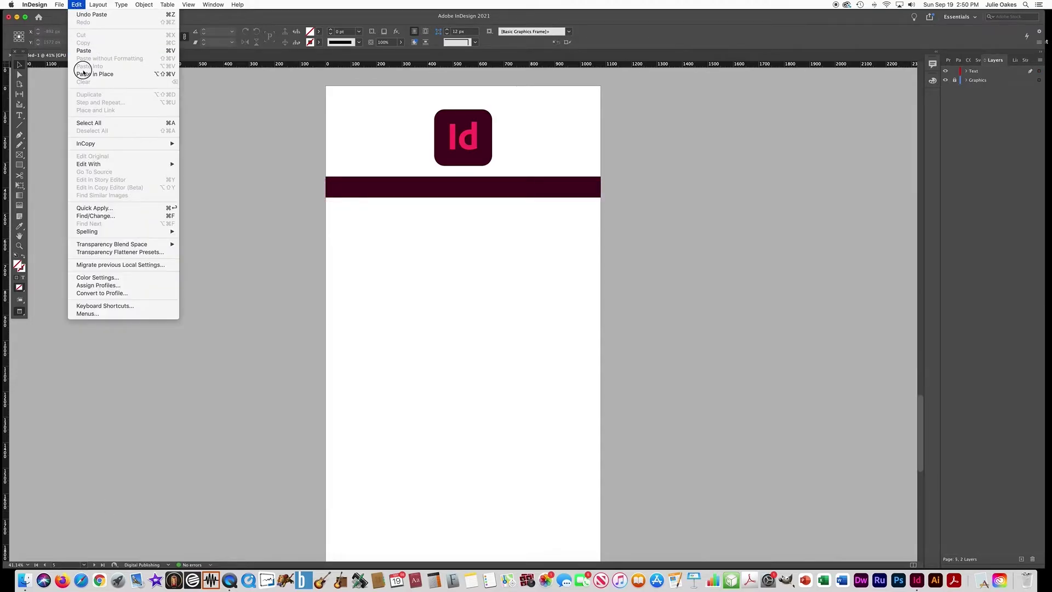
pyautogui.click(91, 71)
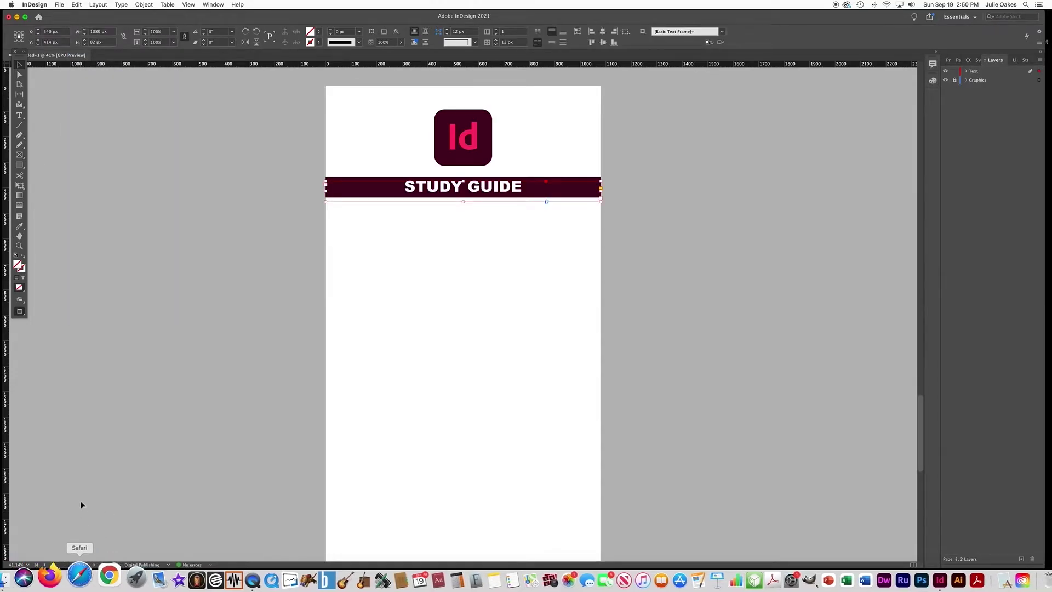
# Go to page 6, paste the heading in place, and deselect it
pyautogui.click(83, 565)
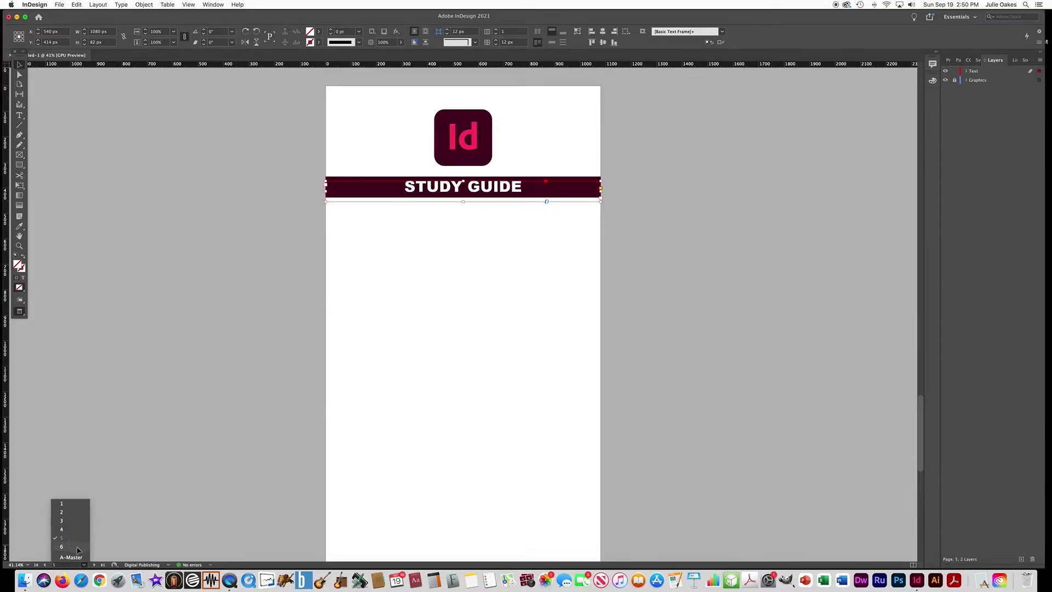
pyautogui.click(78, 546)
pyautogui.click(76, 5)
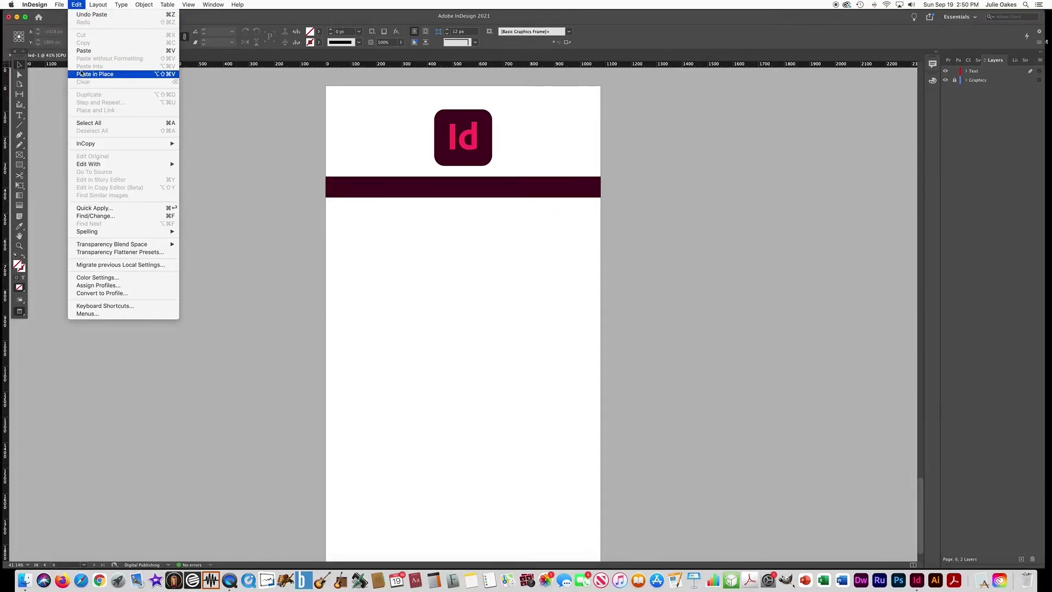
pyautogui.click(88, 72)
pyautogui.click(229, 218)
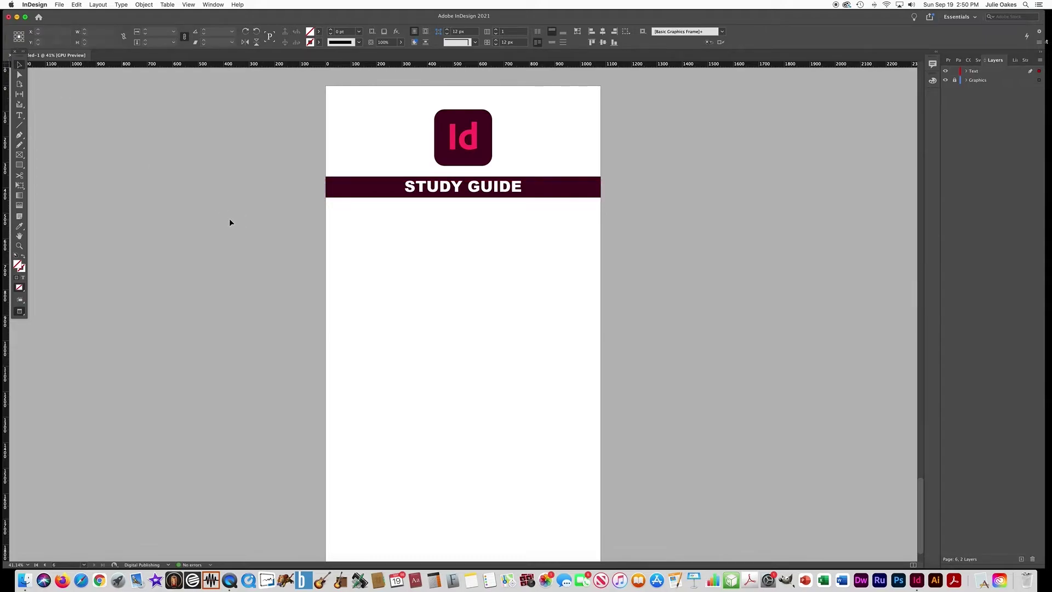
pyautogui.scroll(10, 426, 188)
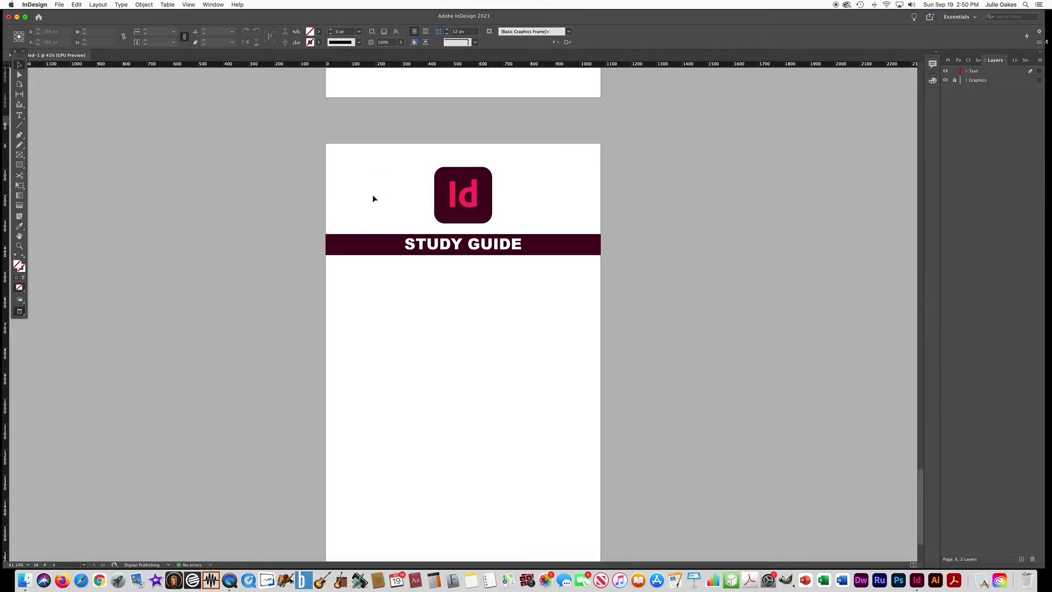
pyautogui.moveTo(925, 464); pyautogui.dragTo(920, 207)
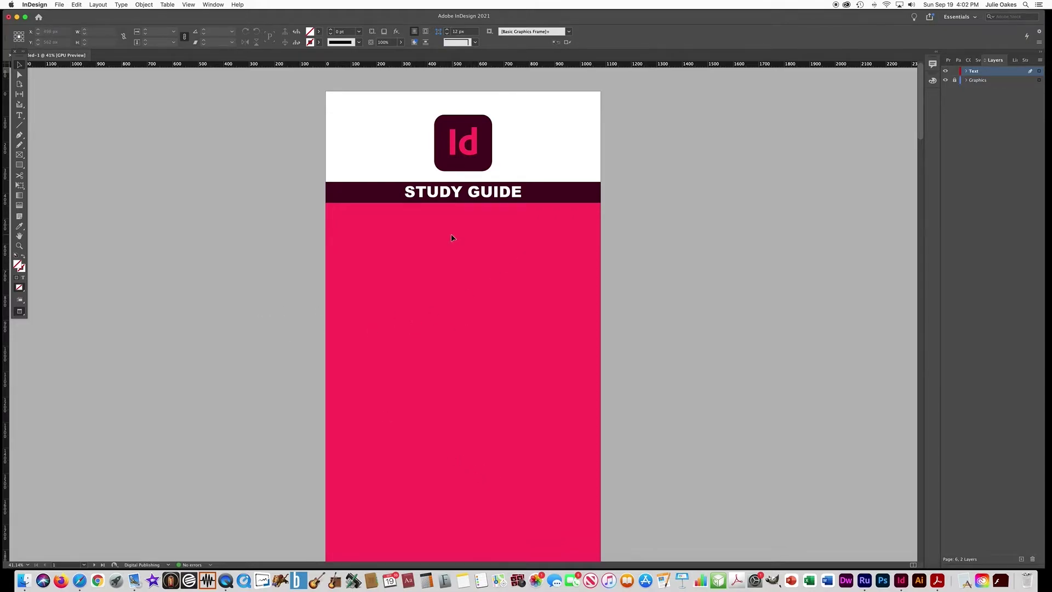
# Draw a text frame over page 1's pink area, paste the five menu lines, and select them
pyautogui.press('t')
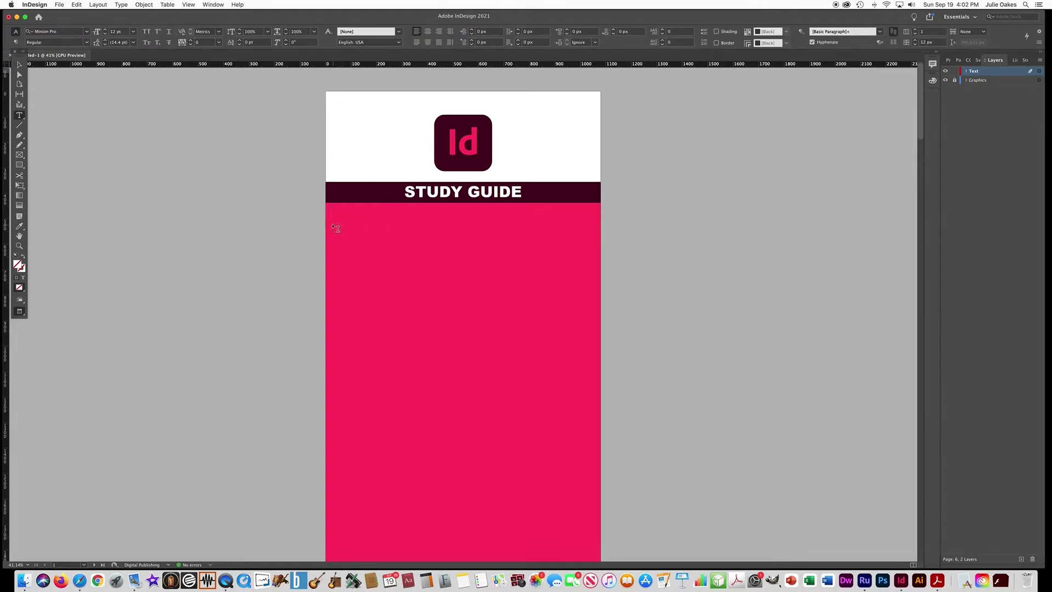
pyautogui.moveTo(335, 218); pyautogui.dragTo(600, 467)
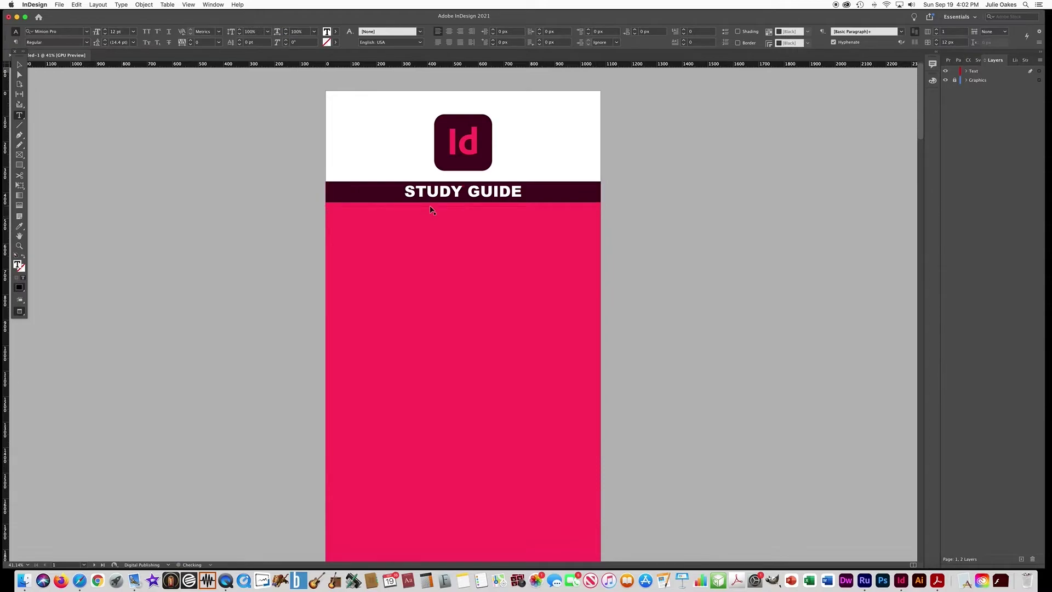
pyautogui.press('super+v')
pyautogui.moveTo(345, 227); pyautogui.dragTo(312, 211)
# Centre the menu lines and set their font to Arial Regular
pyautogui.click(449, 31)
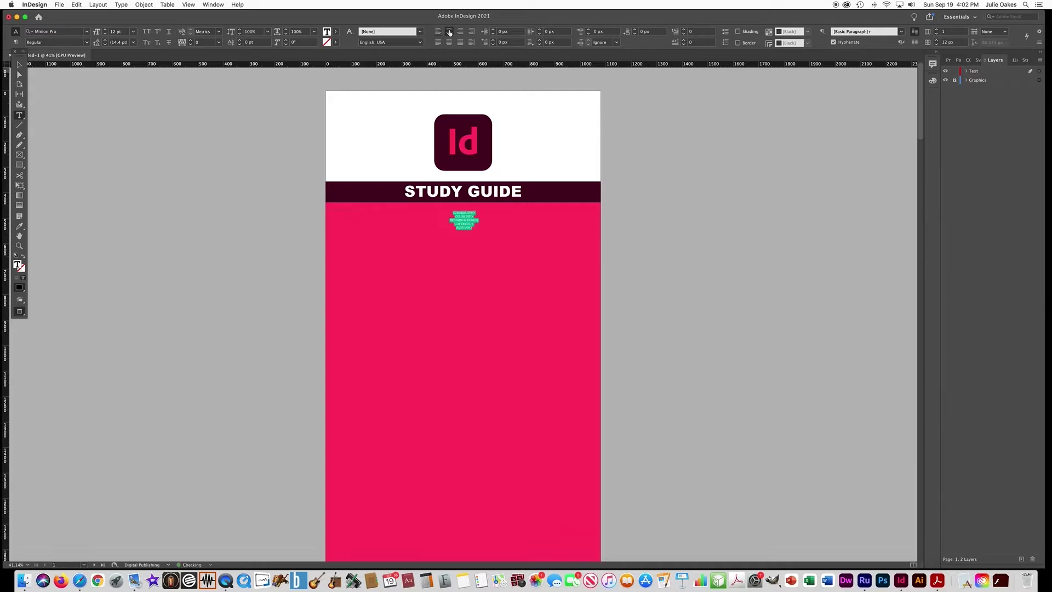
pyautogui.click(58, 31)
pyautogui.write('ARIAL')
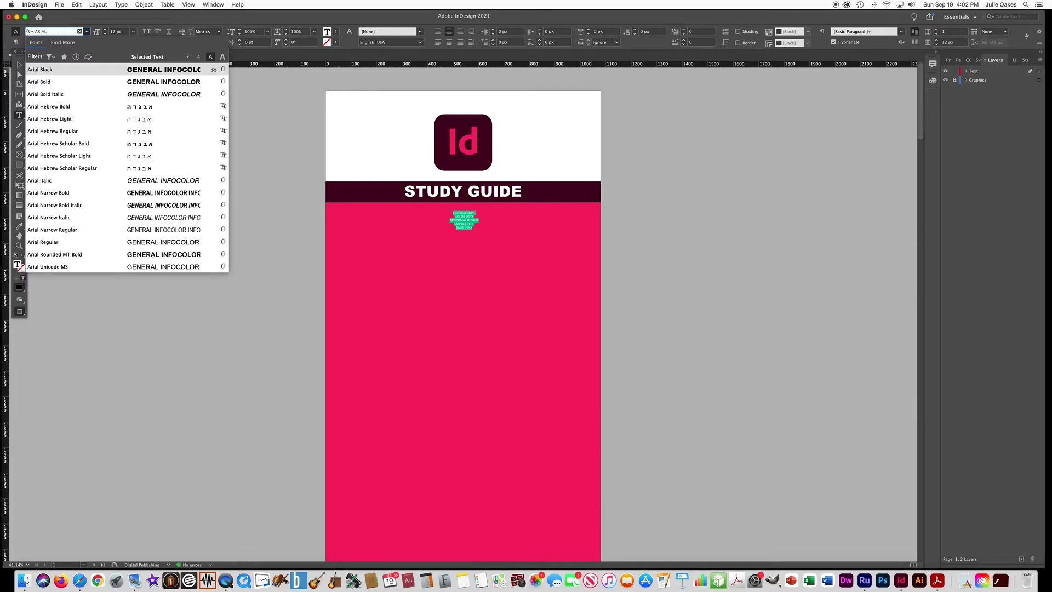
pyautogui.press('Return')
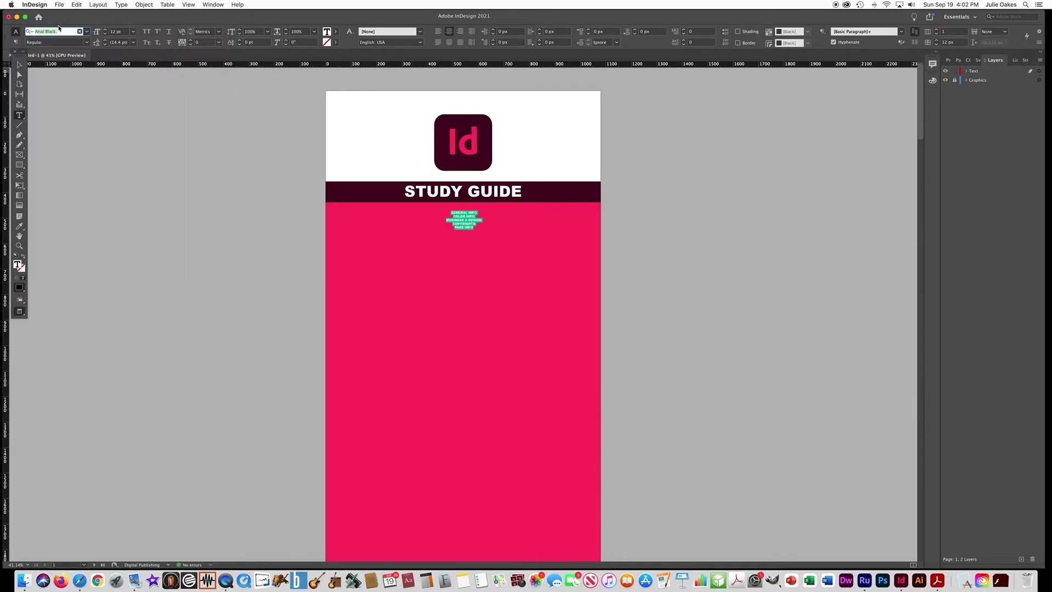
pyautogui.click(86, 32)
pyautogui.click(71, 83)
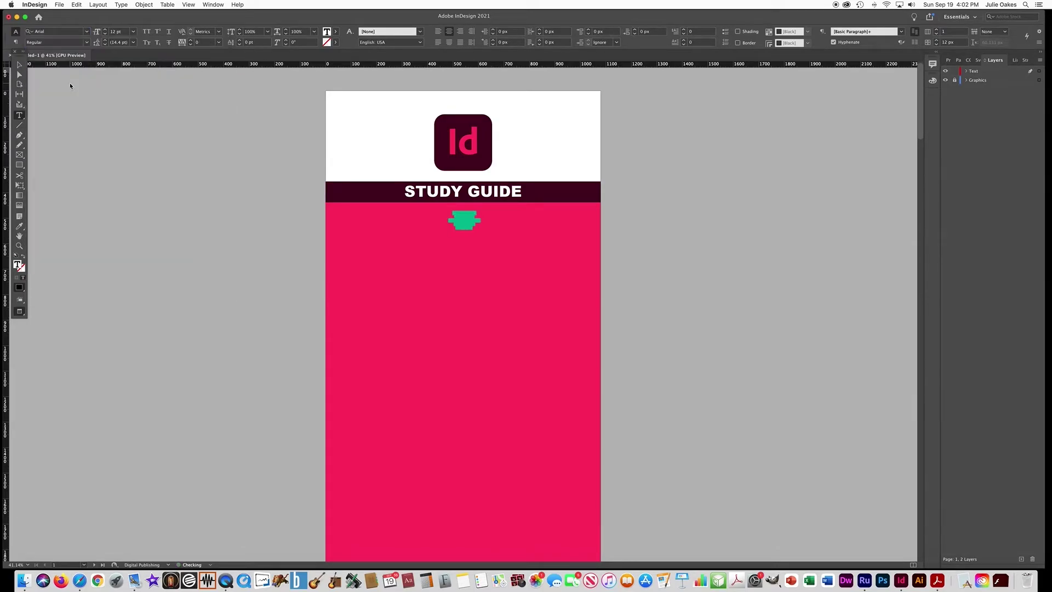
# Set the menu text to 60 pt with 115 pt leading
pyautogui.click(105, 30)
pyautogui.click(105, 30)
pyautogui.click(105, 30)
pyautogui.click(105, 30)
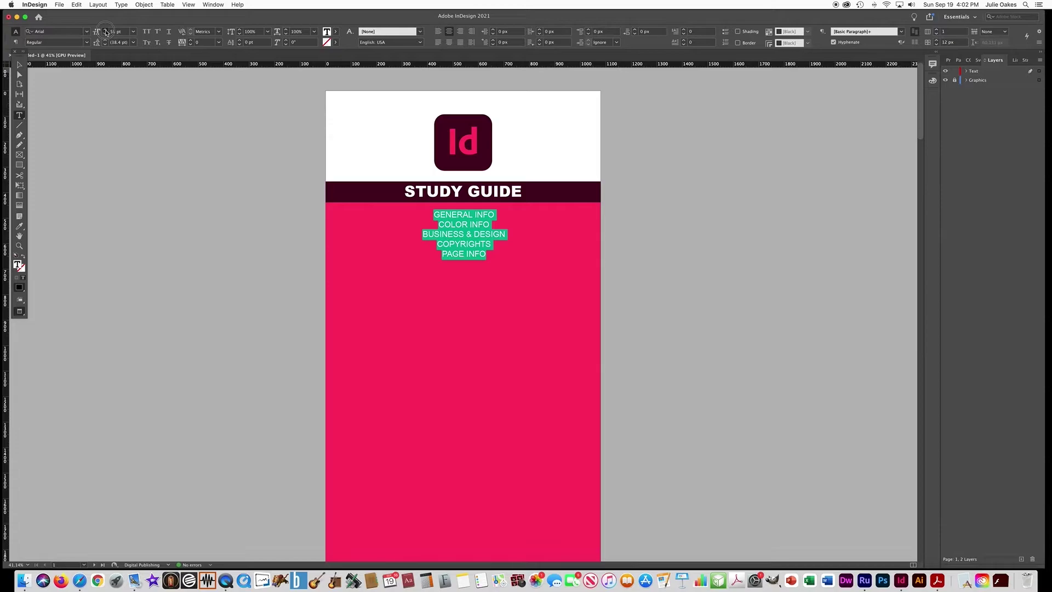
pyautogui.click(105, 30)
pyautogui.click(105, 30)
pyautogui.click(106, 30)
pyautogui.click(105, 33)
pyautogui.click(106, 33)
pyautogui.click(105, 34)
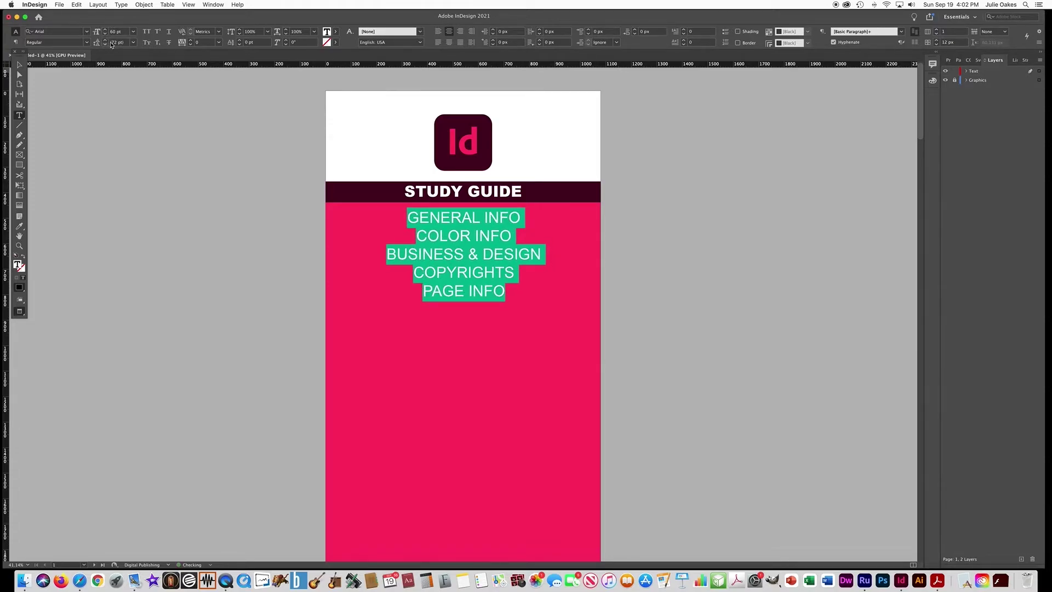
pyautogui.click(115, 42)
pyautogui.write('115')
pyautogui.press('Return')
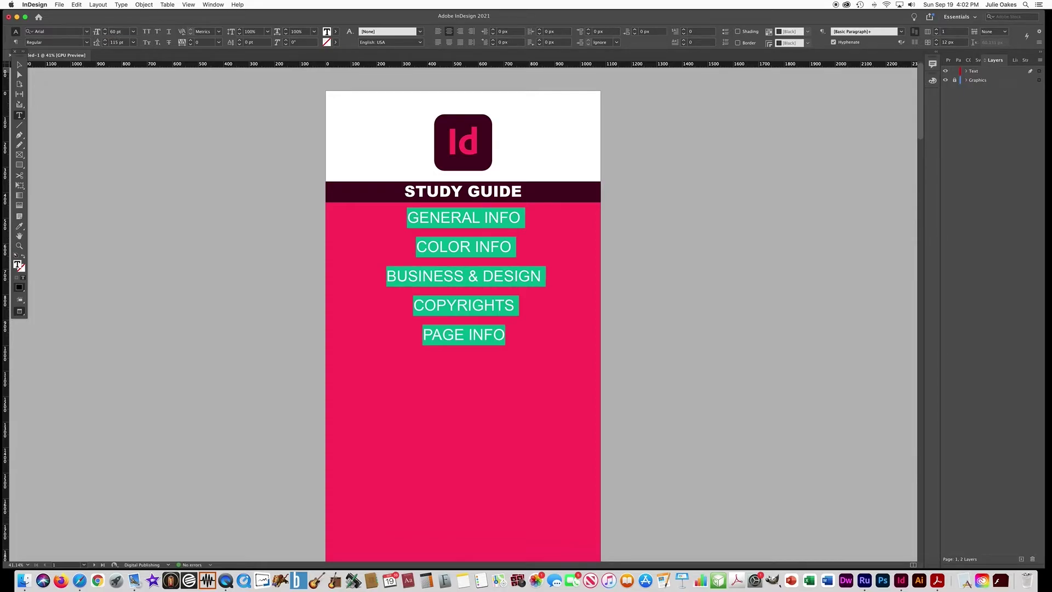
pyautogui.click(17, 65)
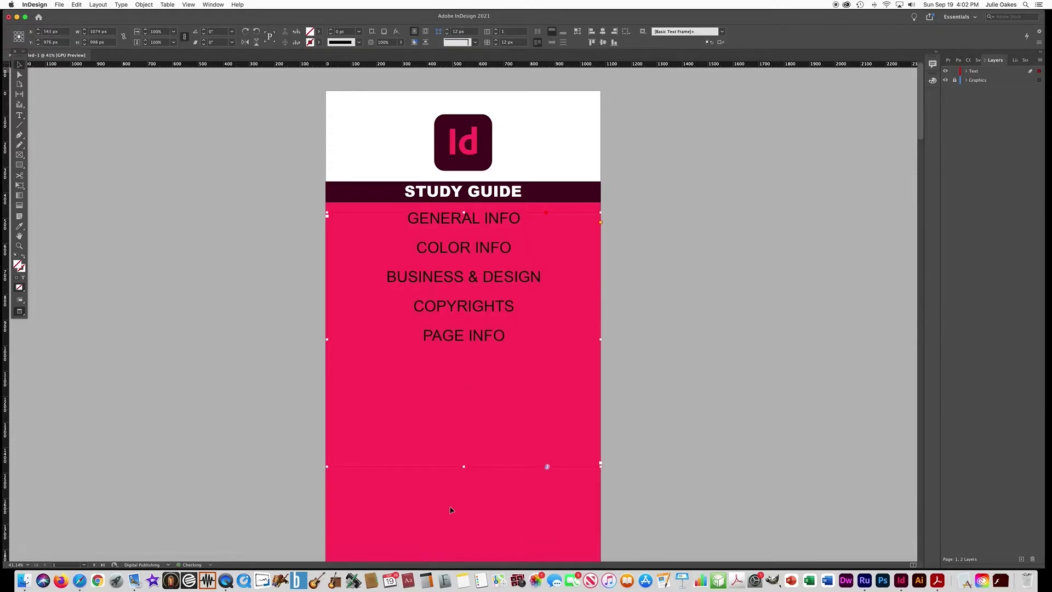
# Shorten the menu frame from the bottom, move it lower, and zoom to 50%
pyautogui.moveTo(464, 464); pyautogui.dragTo(464, 382)
pyautogui.moveTo(475, 346); pyautogui.dragTo(476, 384)
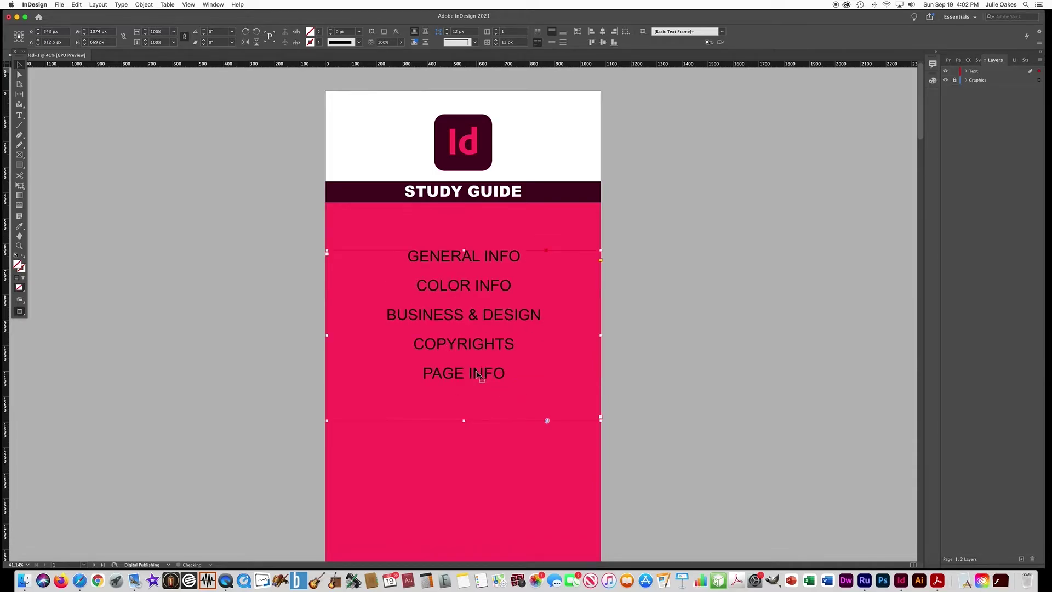
pyautogui.click(233, 364)
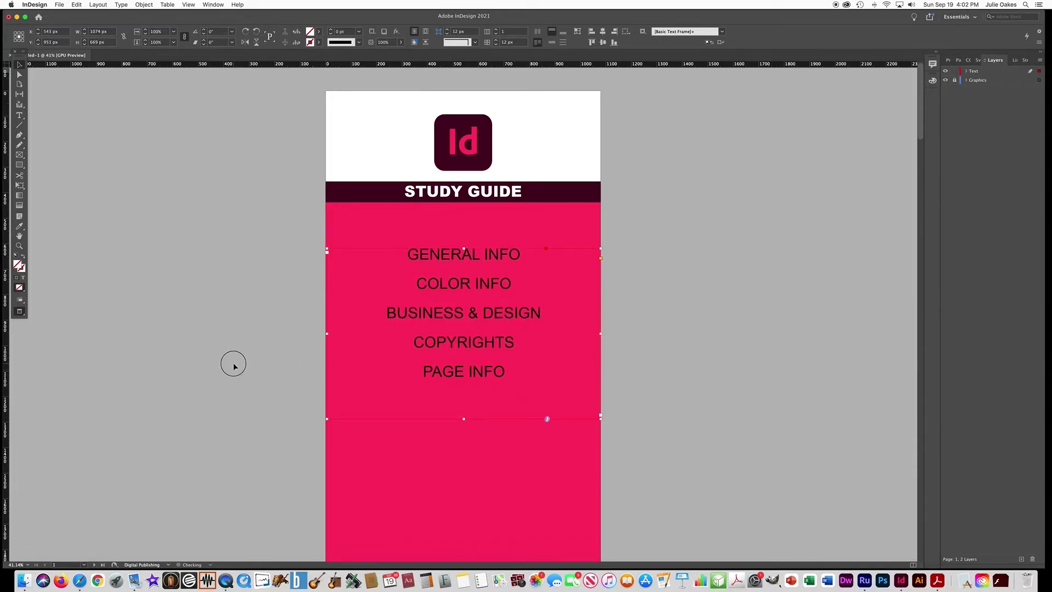
pyautogui.press('super+minus')
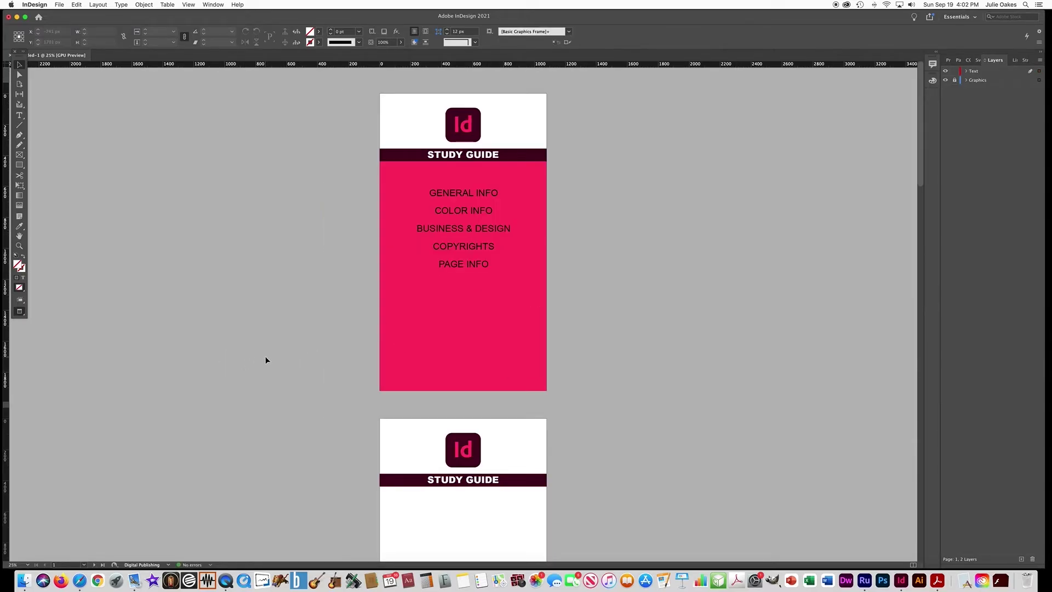
pyautogui.press('super+equal')
pyautogui.scroll(2, 162, 378)
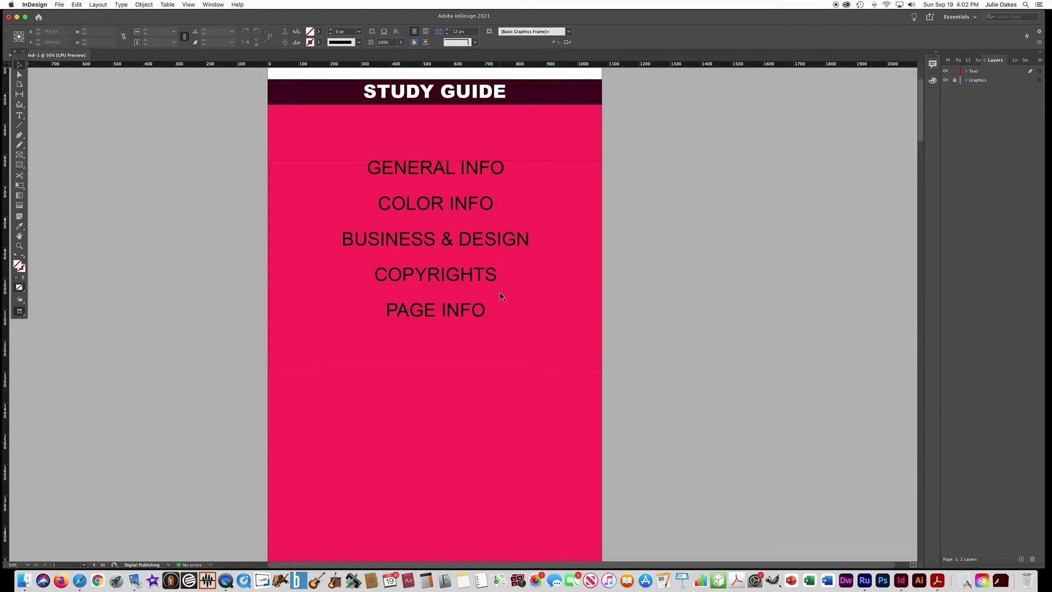
pyautogui.hscroll(-2, 500, 296)
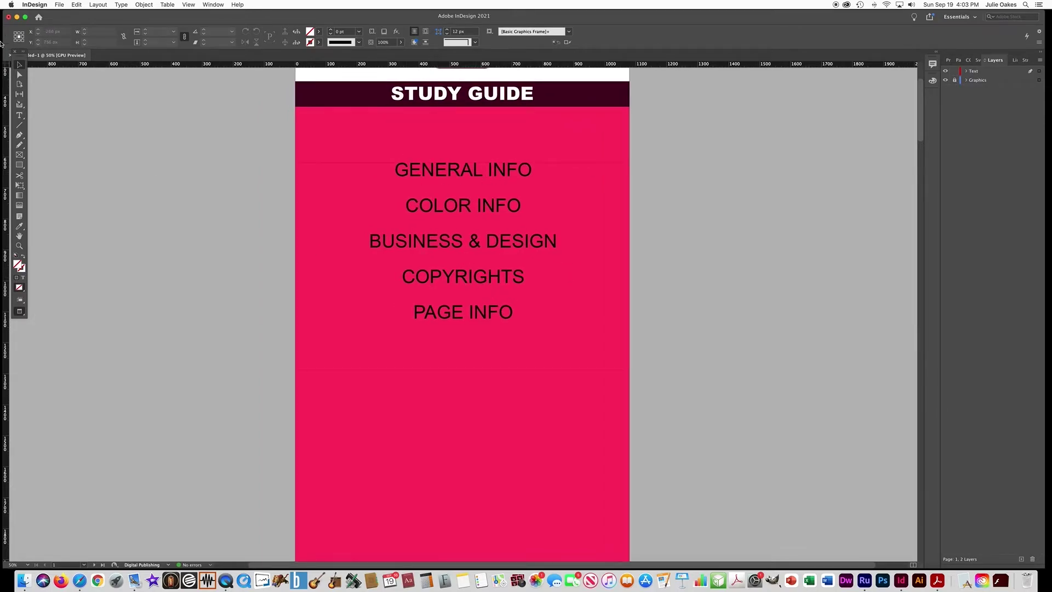
pyautogui.click(21, 117)
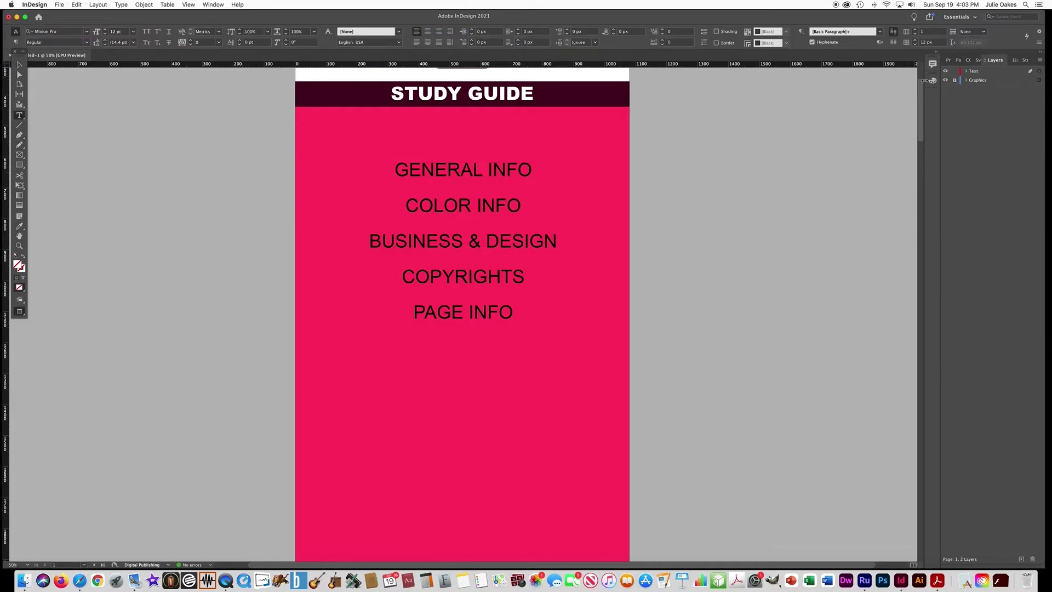
pyautogui.moveTo(530, 175); pyautogui.dragTo(387, 170)
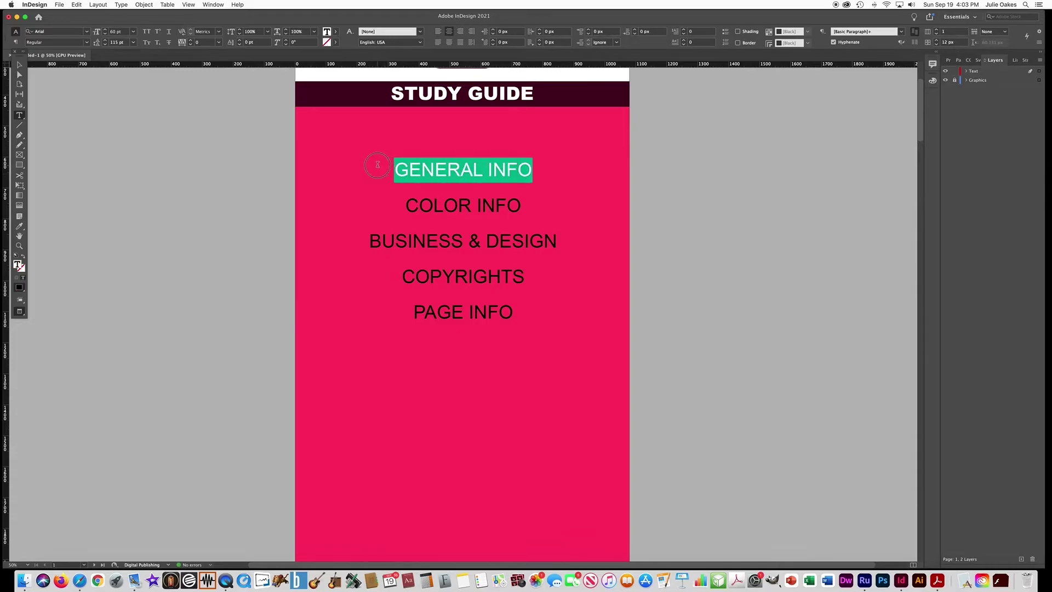
pyautogui.click(121, 4)
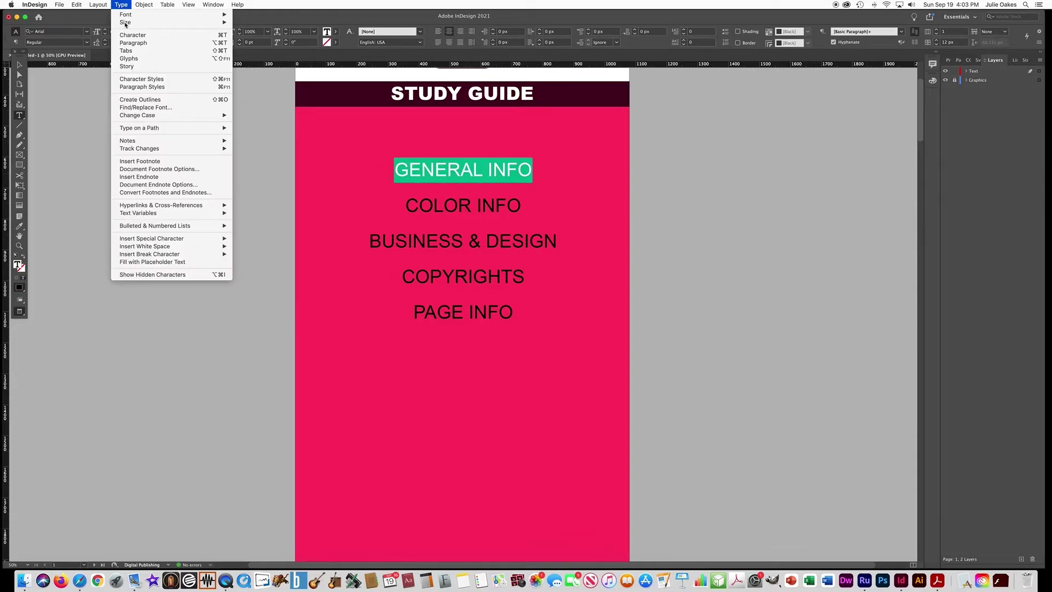
pyautogui.moveTo(213, 205)
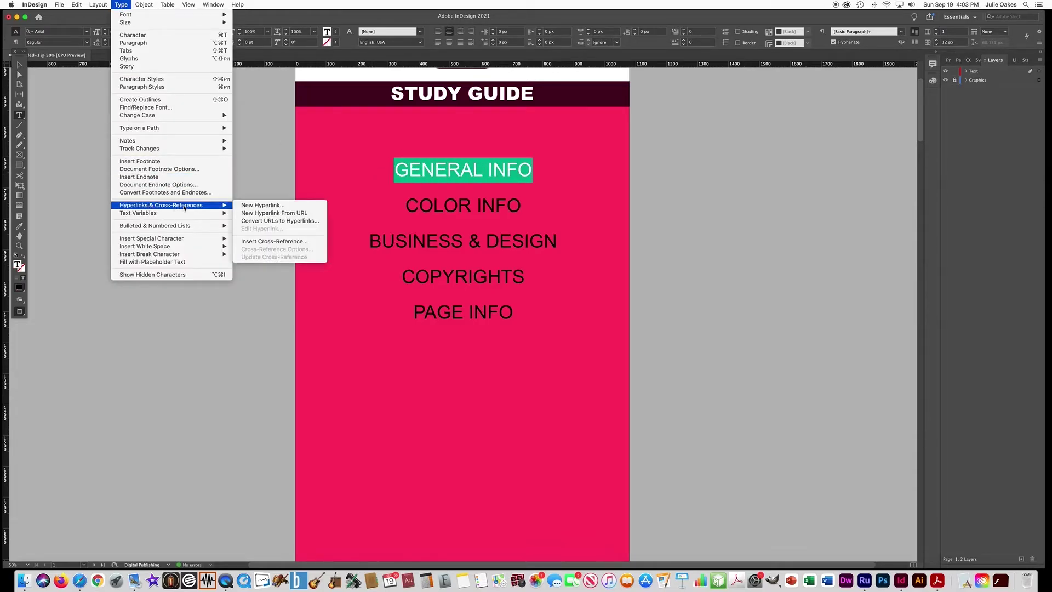
pyautogui.click(271, 205)
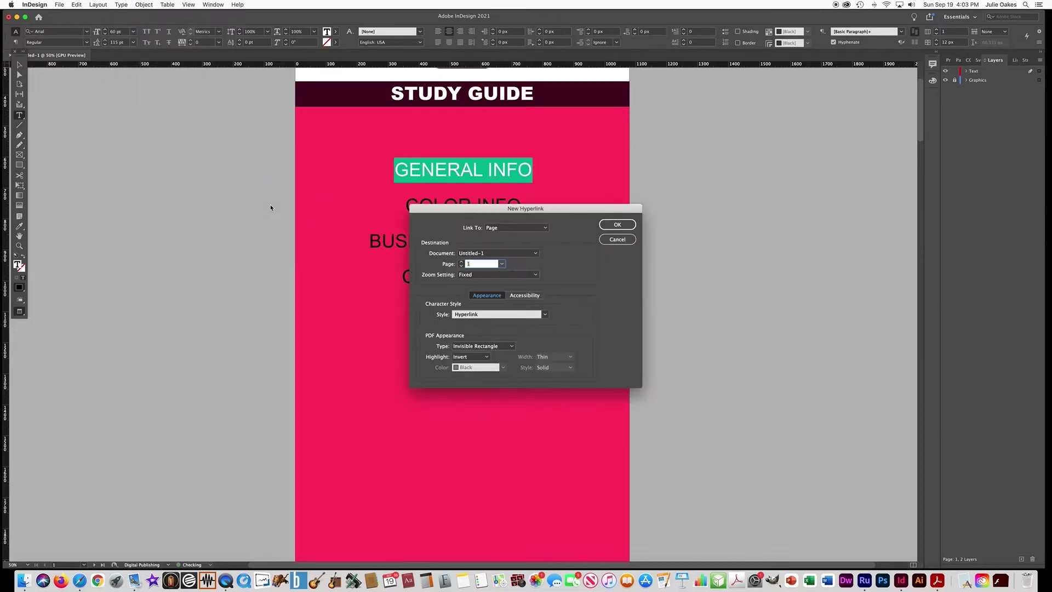
pyautogui.click(493, 227)
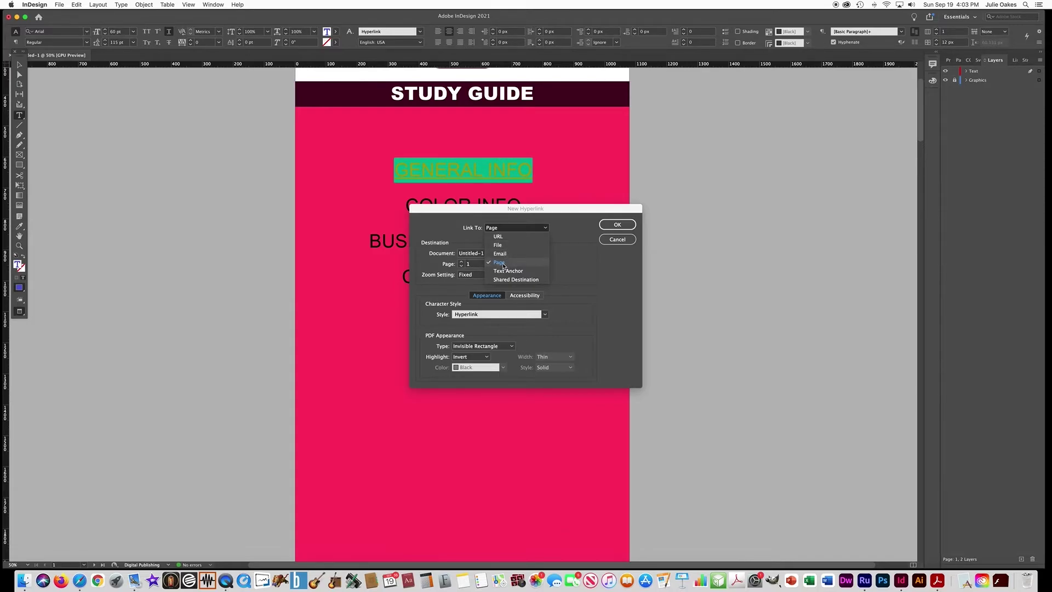
pyautogui.click(503, 266)
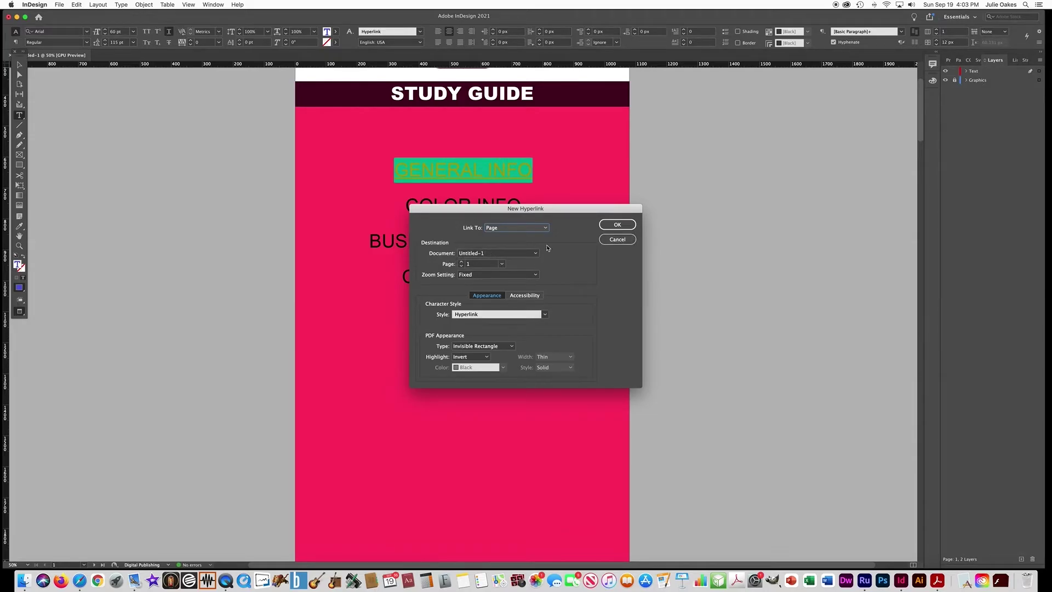
pyautogui.click(617, 239)
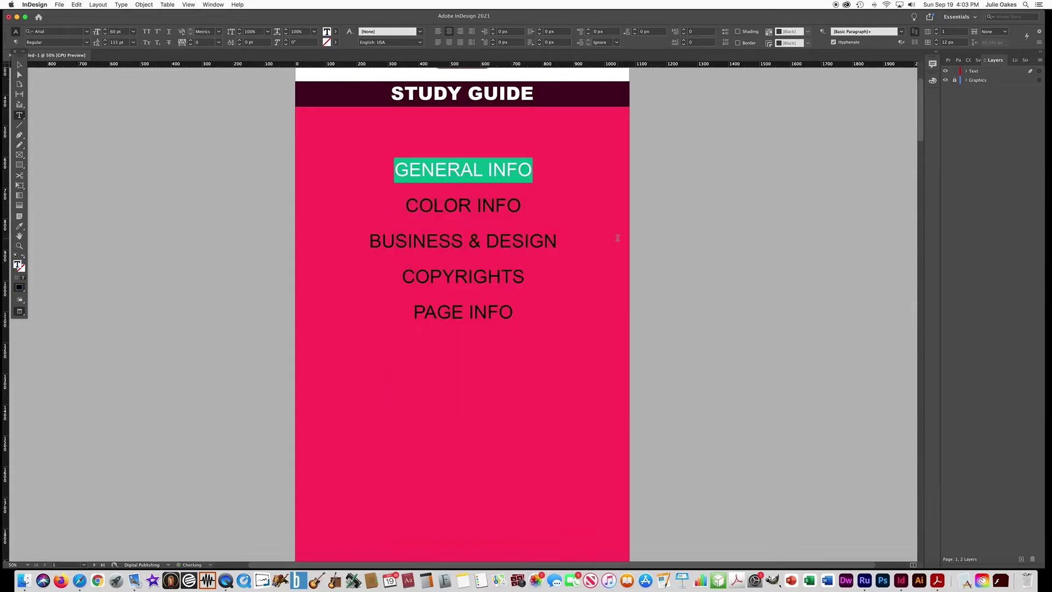
# Save the document as STUDY APP
pyautogui.click(60, 5)
pyautogui.click(69, 60)
pyautogui.press('BackSpace')
pyautogui.write('GIFE')
pyautogui.press('BackSpace')
pyautogui.press('BackSpace')
pyautogui.press('BackSpace')
pyautogui.press('BackSpace')
pyautogui.write('STUDY APP')
pyautogui.press('Return')
# Start a new hyperlink for the GENERAL INFO text
pyautogui.click(121, 4)
pyautogui.moveTo(158, 207)
pyautogui.click(247, 206)
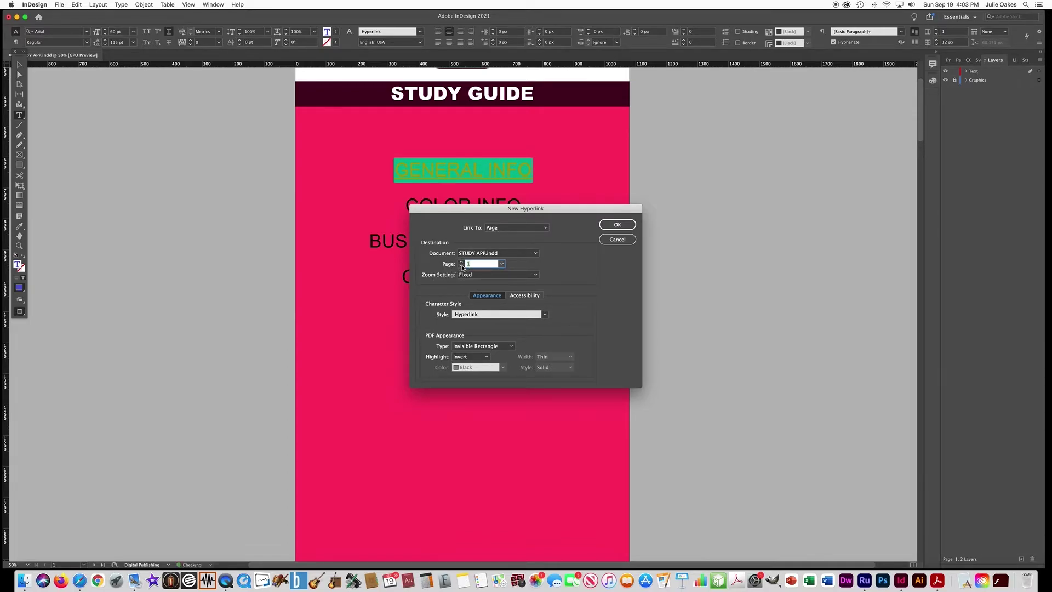
# Link GENERAL INFO to page 2 with Character Style set to [None]
pyautogui.click(502, 264)
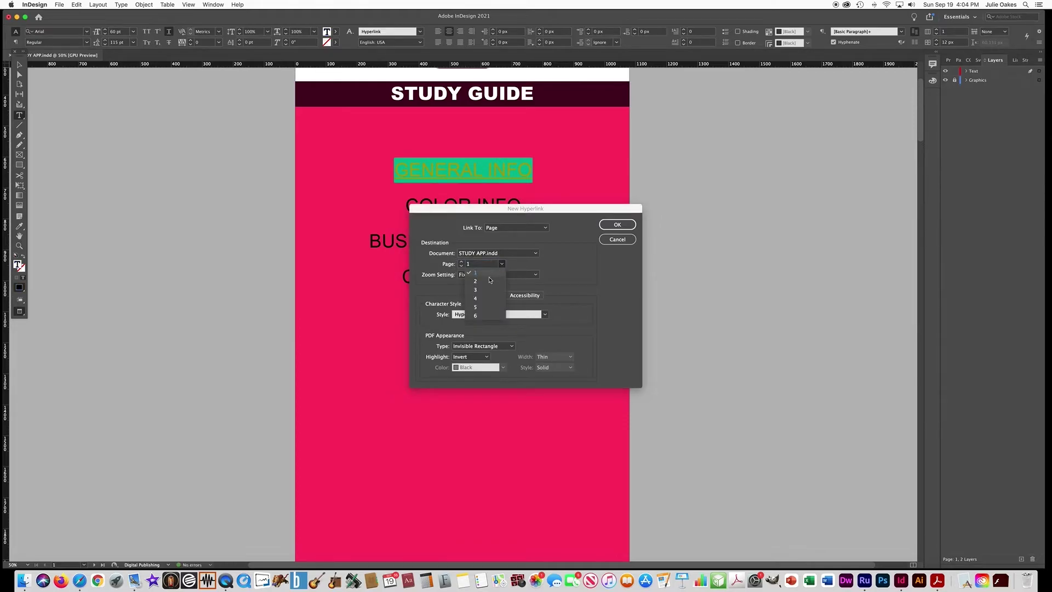
pyautogui.click(480, 283)
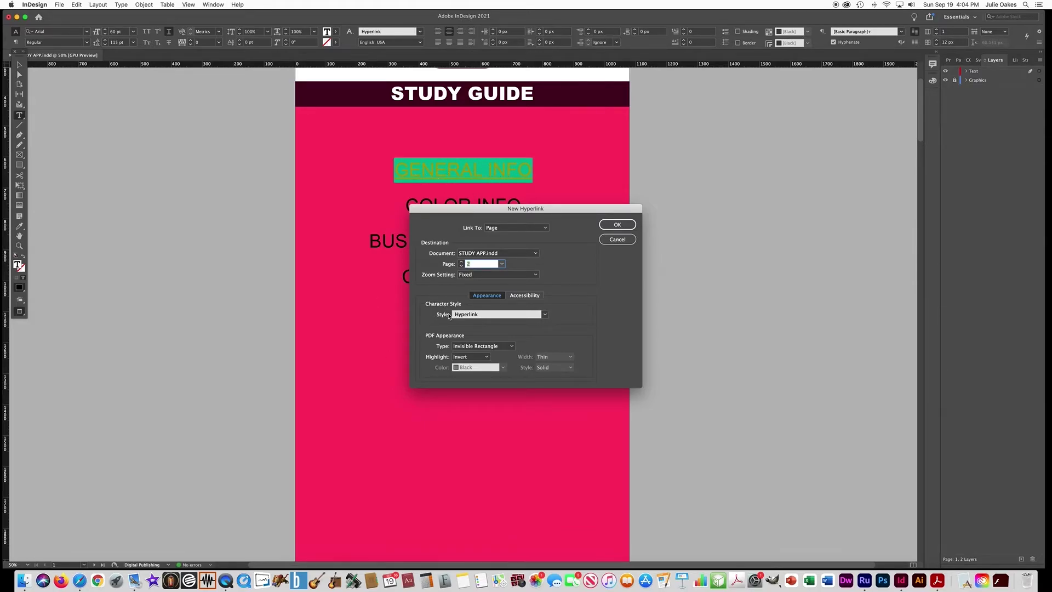
pyautogui.click(465, 316)
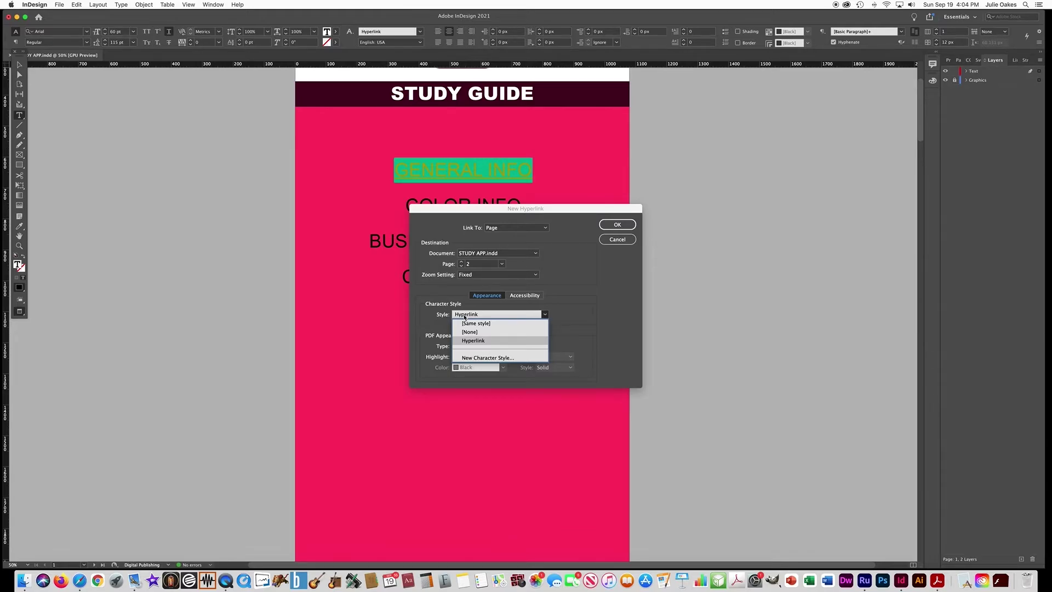
pyautogui.click(464, 316)
pyautogui.click(546, 315)
pyautogui.click(470, 332)
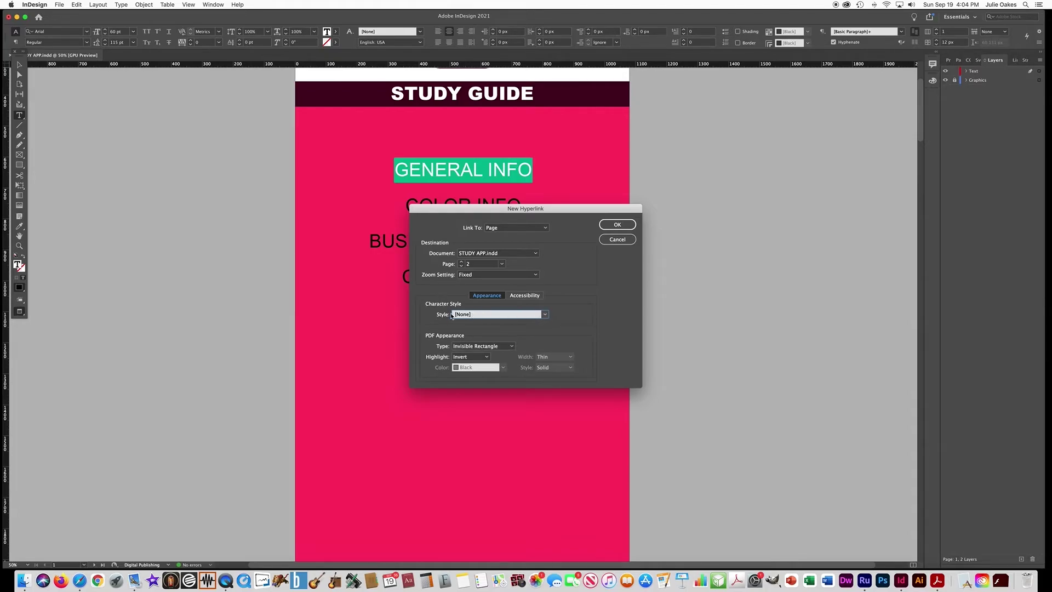
pyautogui.click(540, 314)
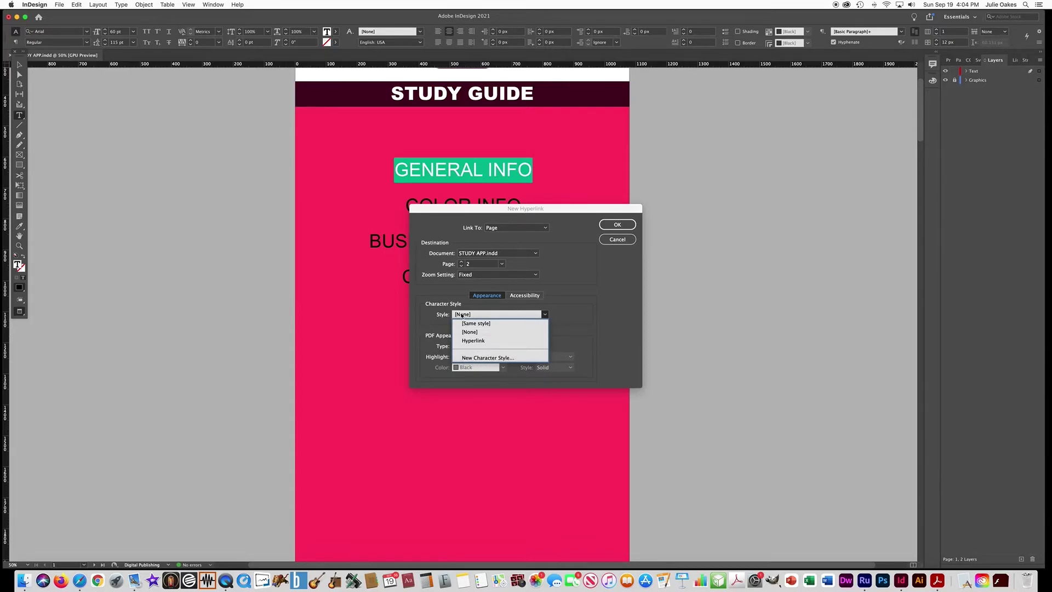
pyautogui.click(617, 225)
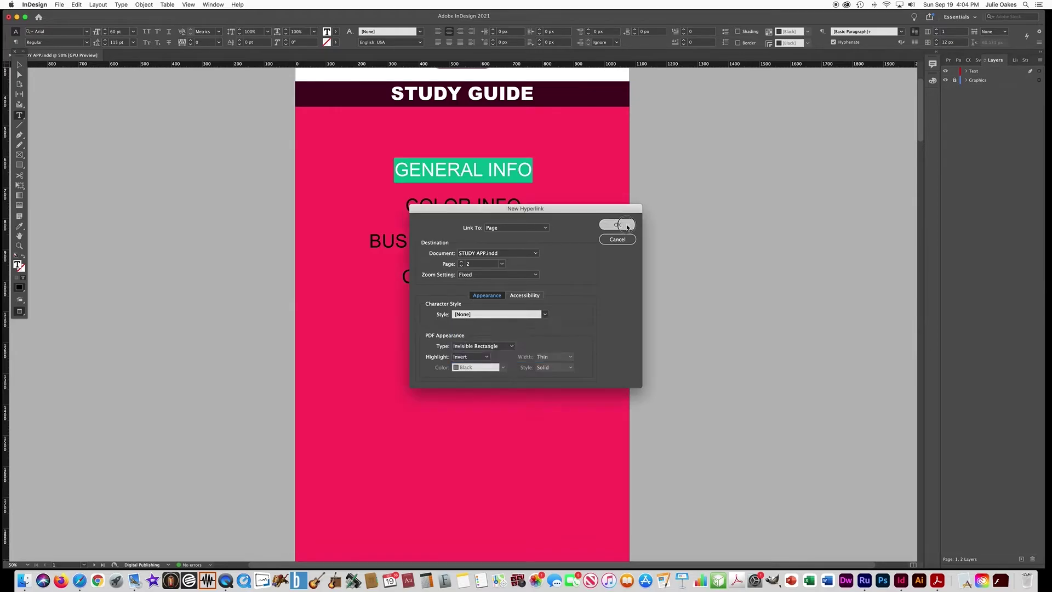
pyautogui.click(617, 225)
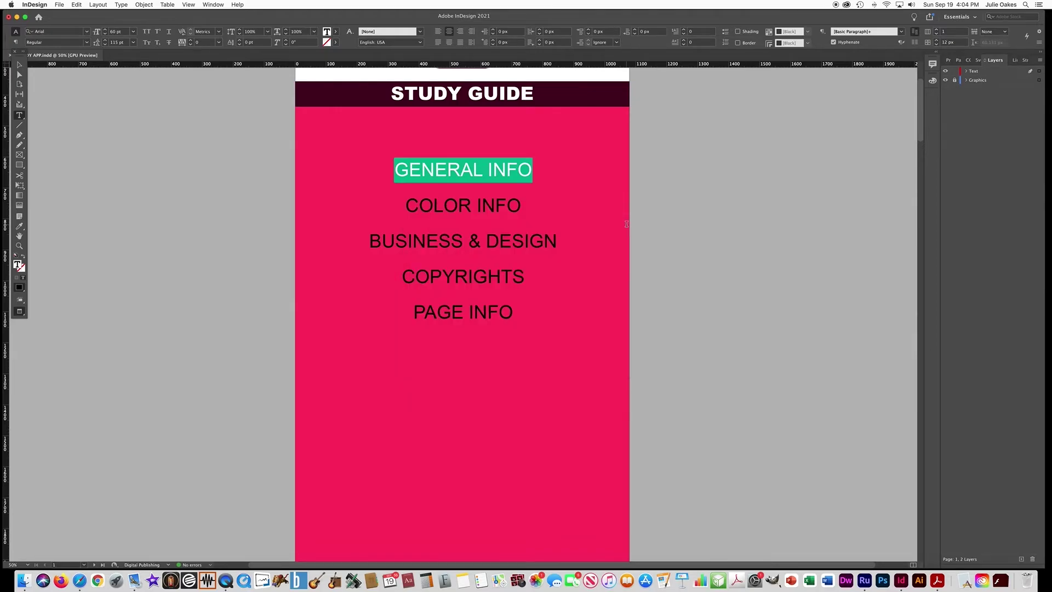
# Select COLOR INFO and create a hyperlink to page 3
pyautogui.click(512, 207)
pyautogui.moveTo(521, 206); pyautogui.dragTo(405, 206)
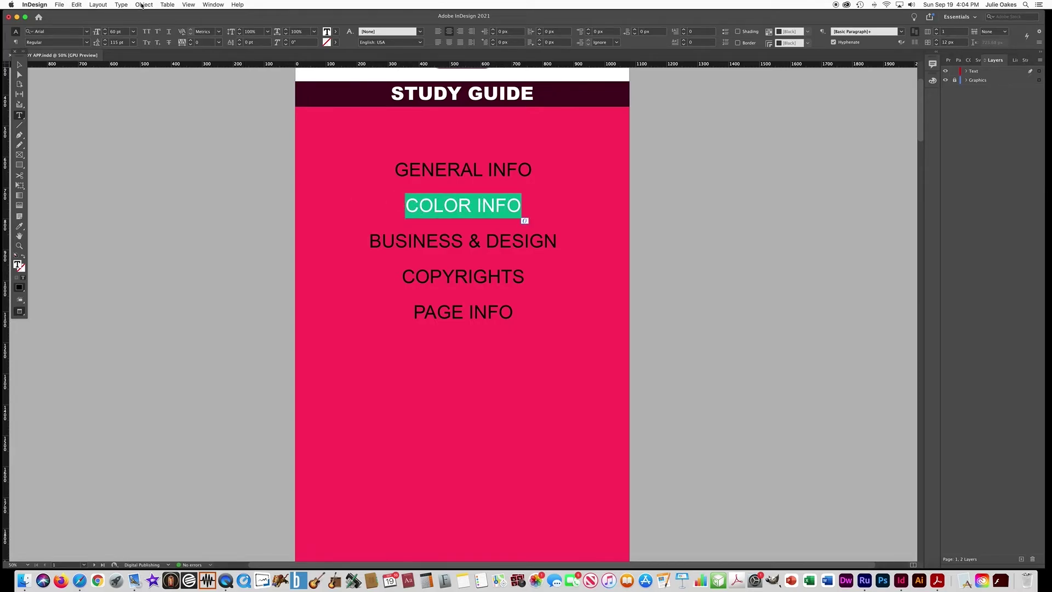
pyautogui.click(121, 5)
pyautogui.moveTo(219, 205)
pyautogui.click(252, 205)
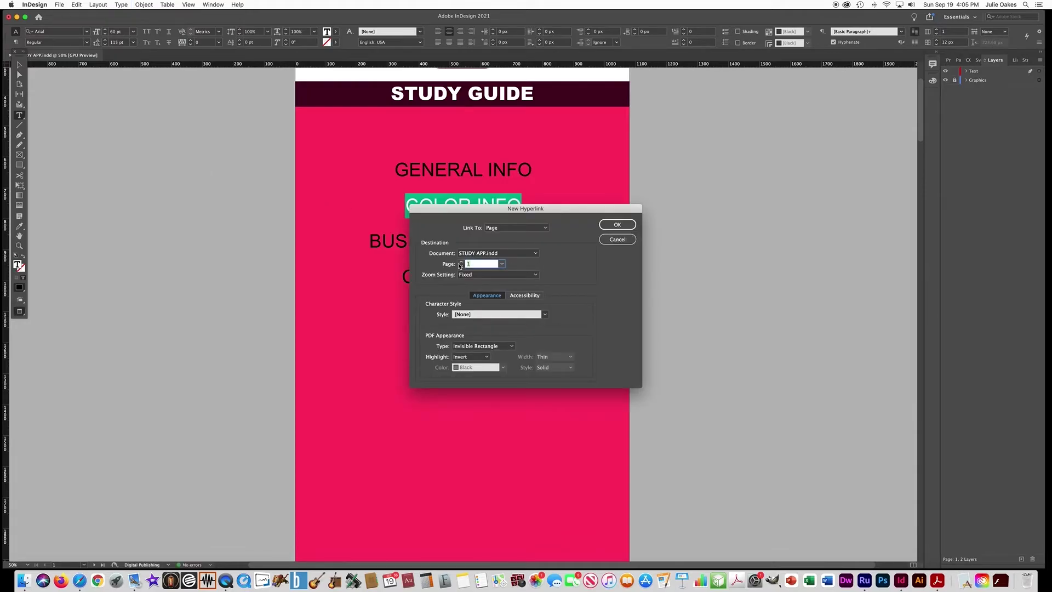
pyautogui.click(501, 264)
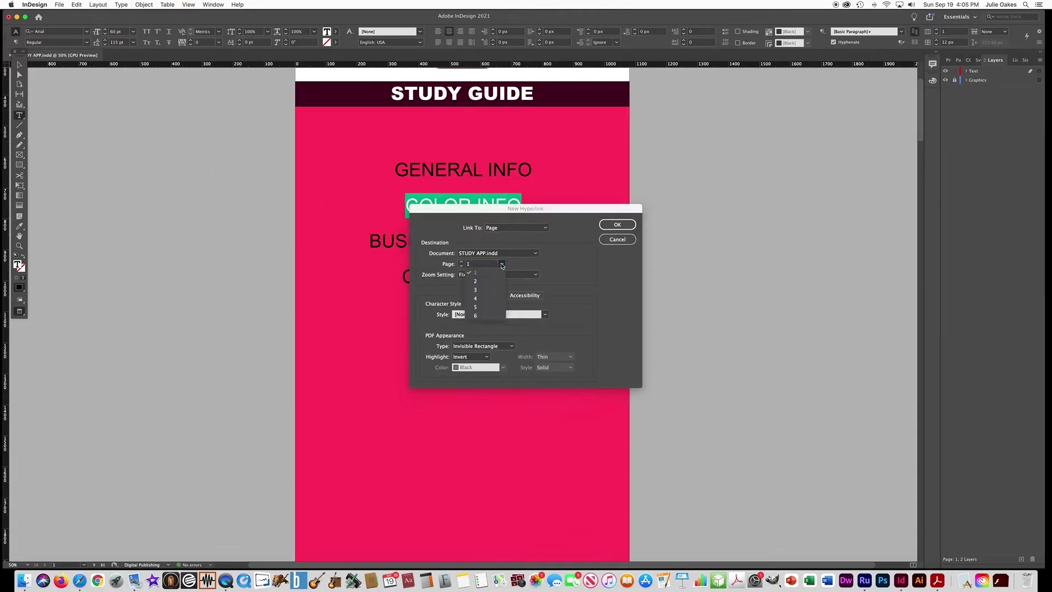
pyautogui.click(476, 290)
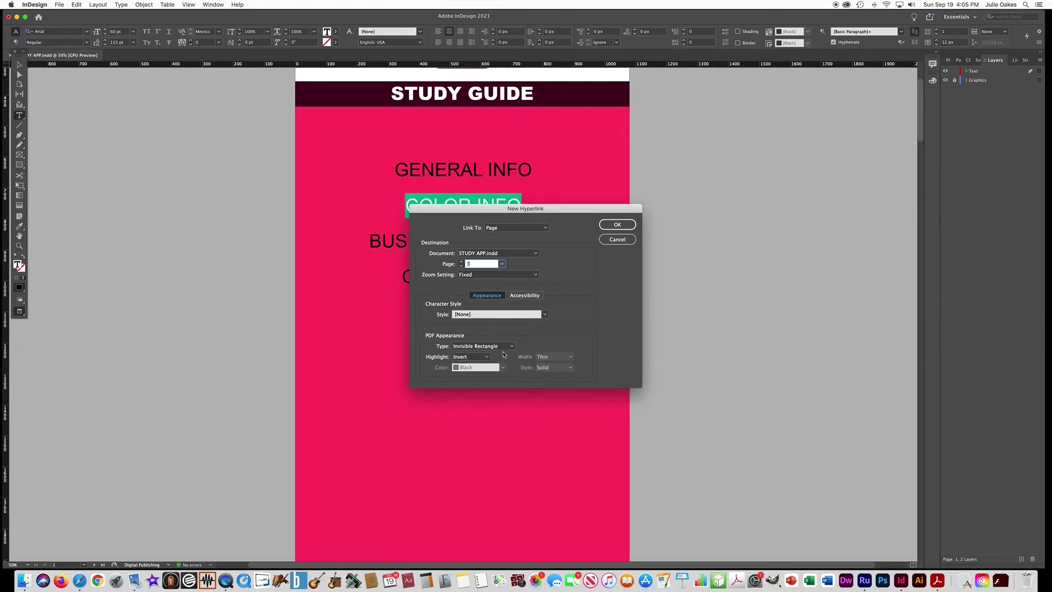
pyautogui.click(617, 225)
pyautogui.moveTo(557, 241); pyautogui.dragTo(358, 236)
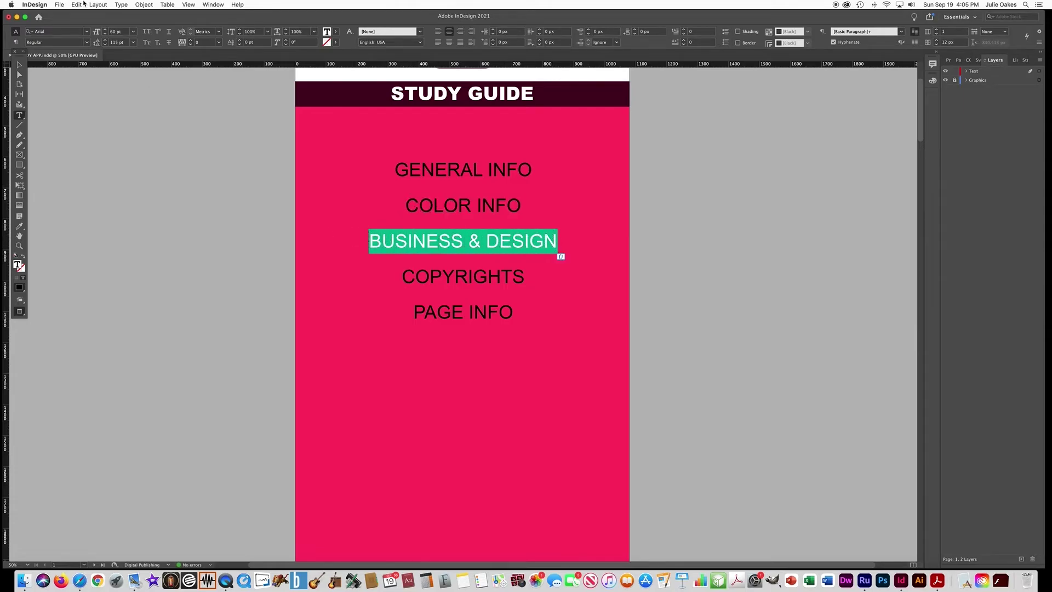
# Create a hyperlink from BUSINESS & DESIGN to its destination page
pyautogui.click(124, 5)
pyautogui.moveTo(164, 206)
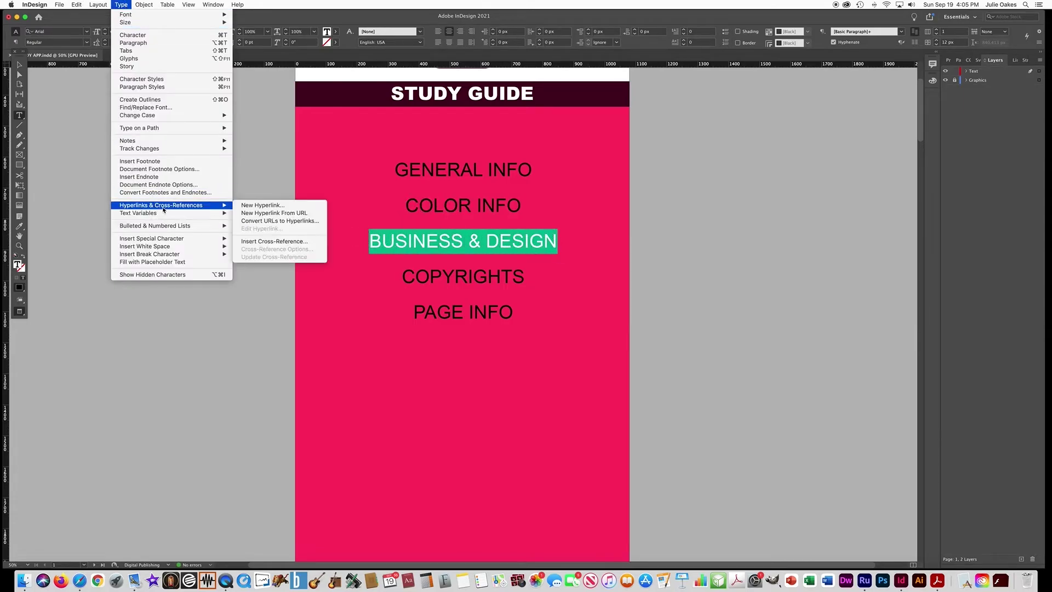
pyautogui.click(270, 206)
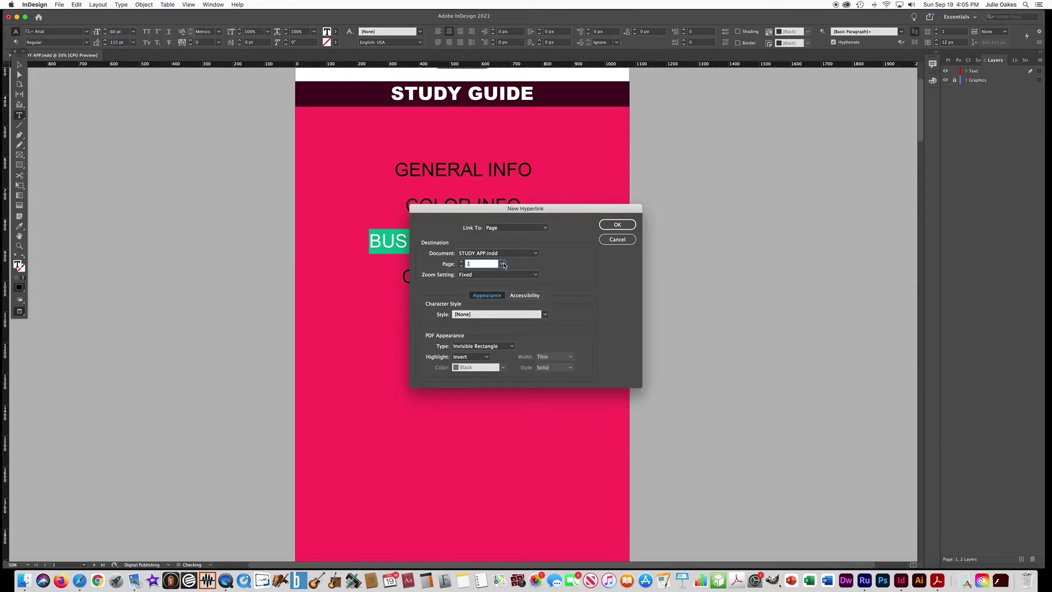
pyautogui.click(501, 264)
pyautogui.click(482, 292)
pyautogui.click(615, 224)
# Select COPYRIGHTS and hyperlink it to page 5
pyautogui.moveTo(524, 277); pyautogui.dragTo(392, 272)
pyautogui.click(121, 4)
pyautogui.moveTo(219, 205)
pyautogui.click(251, 206)
pyautogui.click(501, 264)
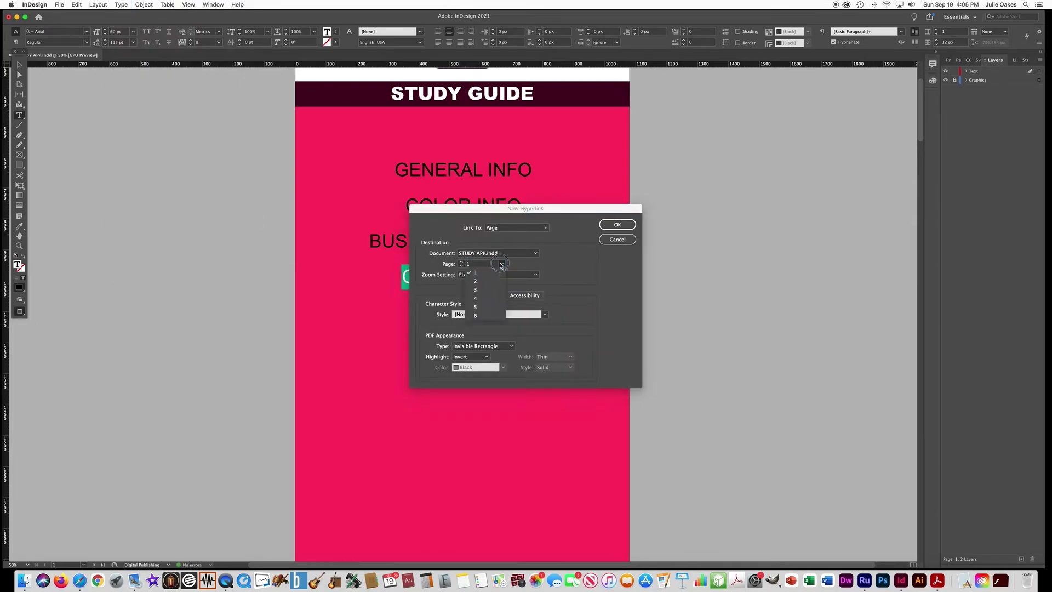
pyautogui.click(476, 307)
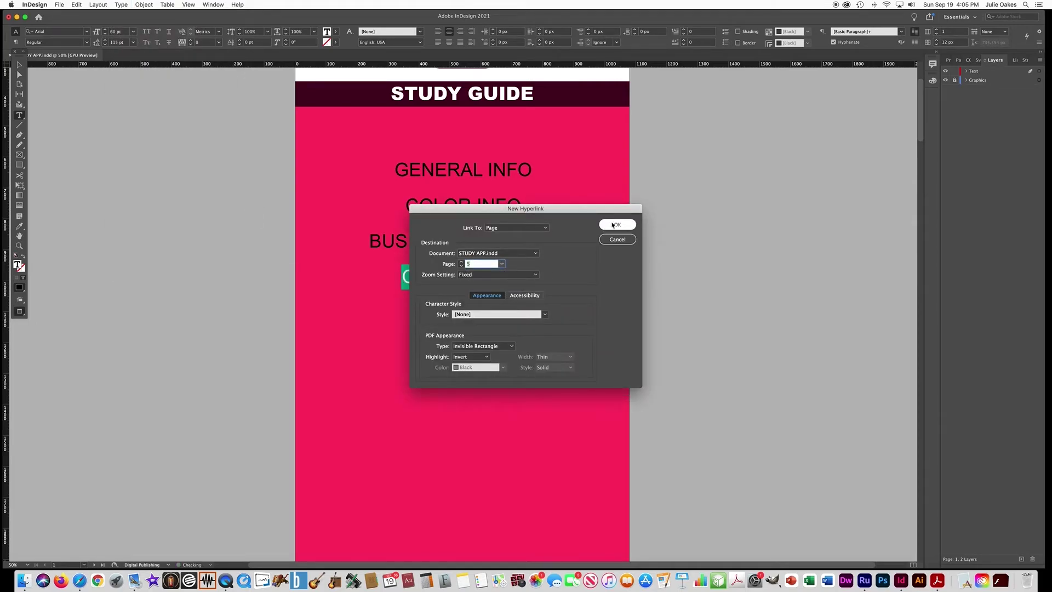
pyautogui.click(611, 224)
# Select PAGE INFO and hyperlink it to page 6
pyautogui.moveTo(512, 313); pyautogui.dragTo(399, 307)
pyautogui.click(121, 4)
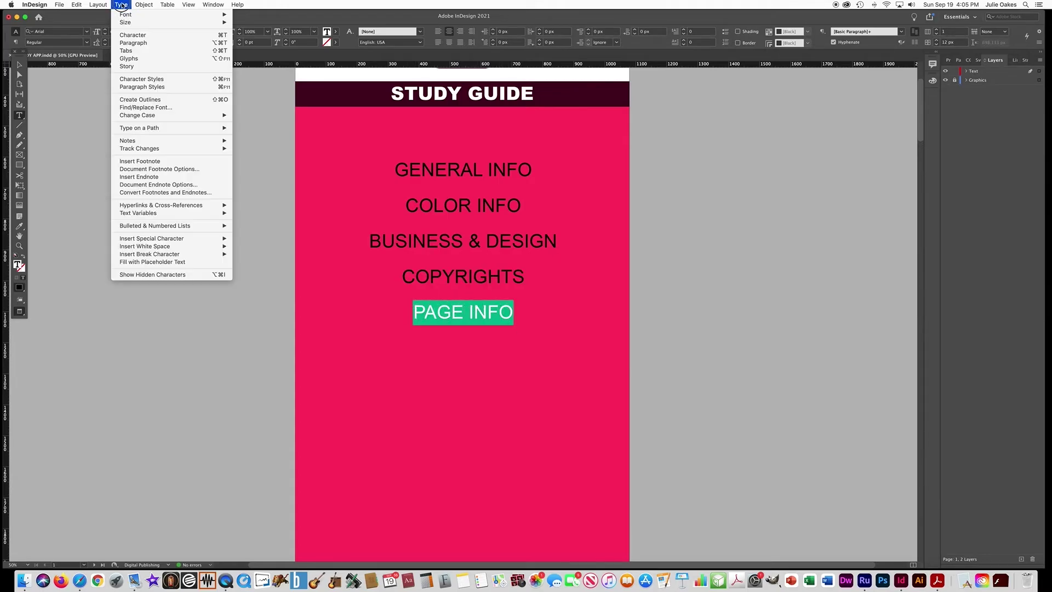
pyautogui.moveTo(165, 205)
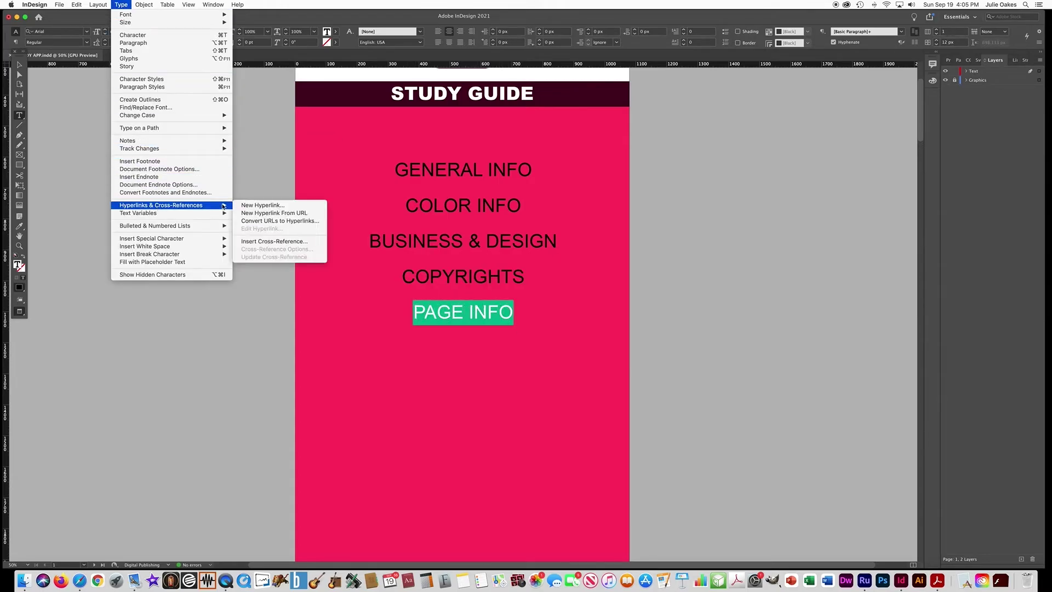
pyautogui.click(263, 205)
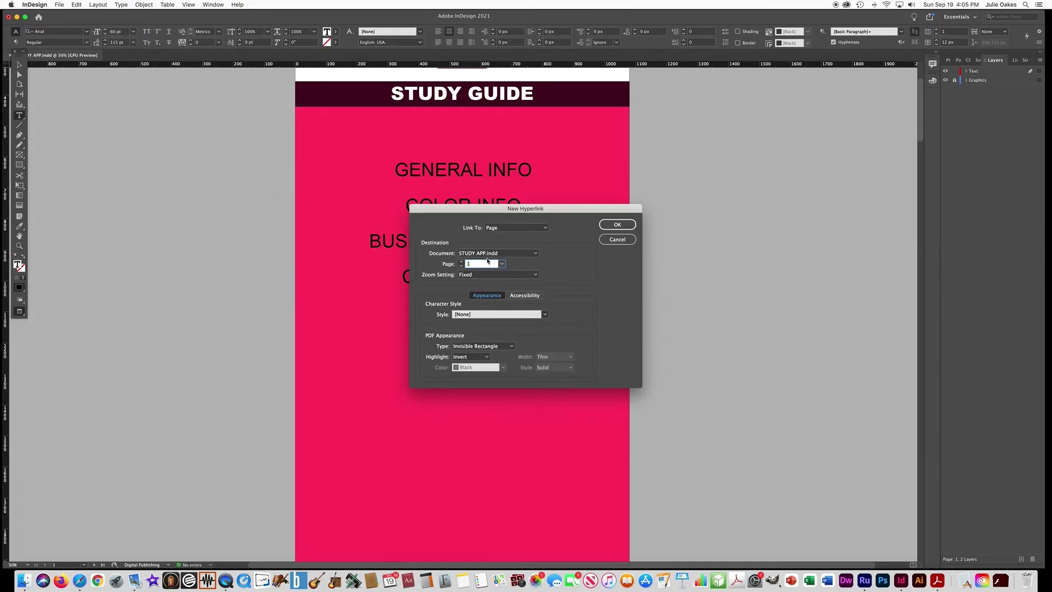
pyautogui.click(502, 265)
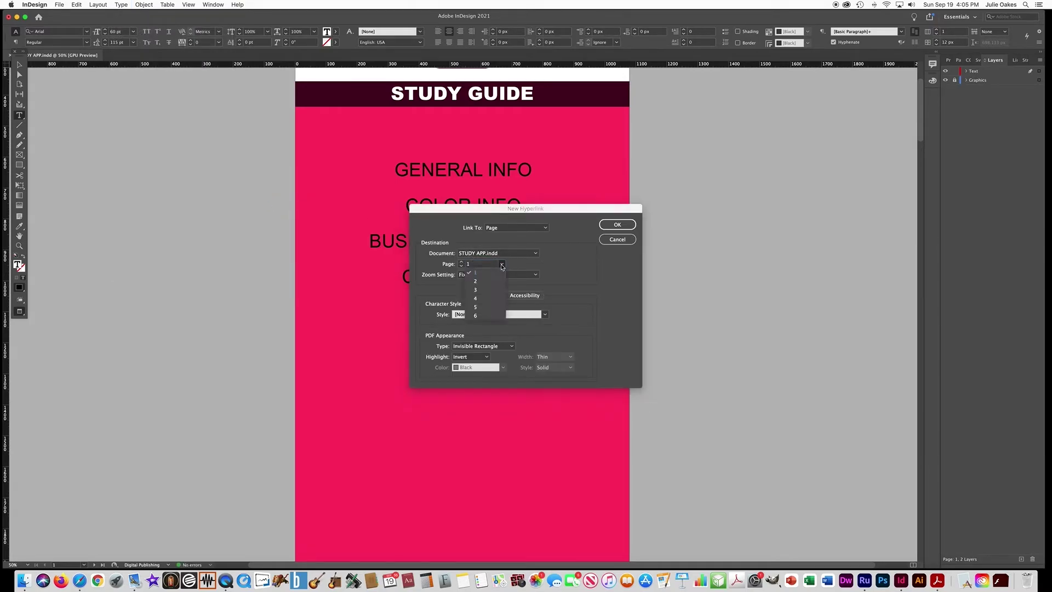
pyautogui.click(479, 317)
pyautogui.click(615, 224)
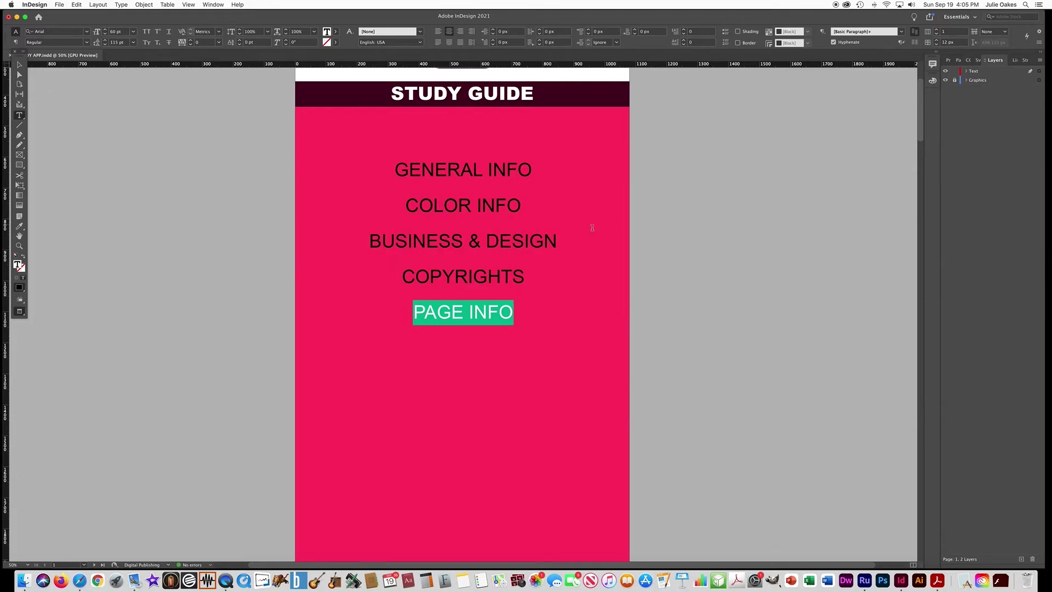
pyautogui.click(19, 65)
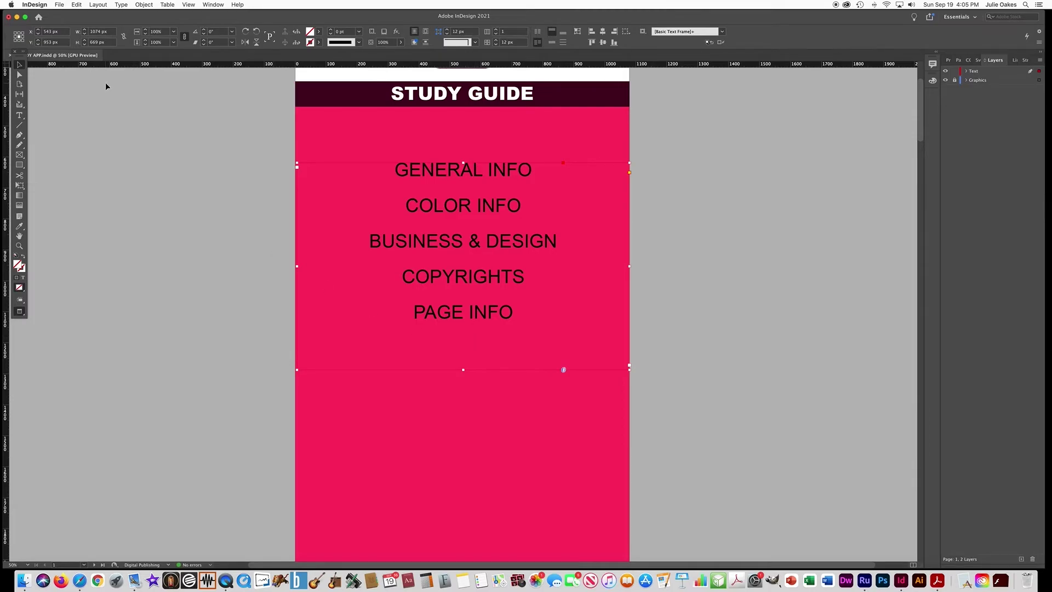
# Publish the document online titled STUDY APP and view it in the browser
pyautogui.click(58, 5)
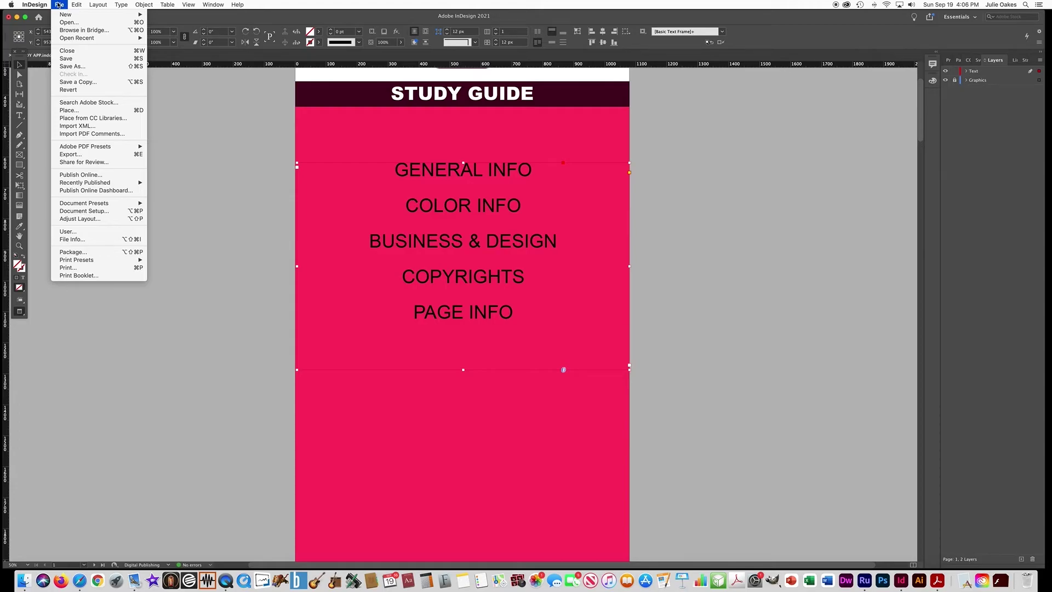
pyautogui.click(74, 175)
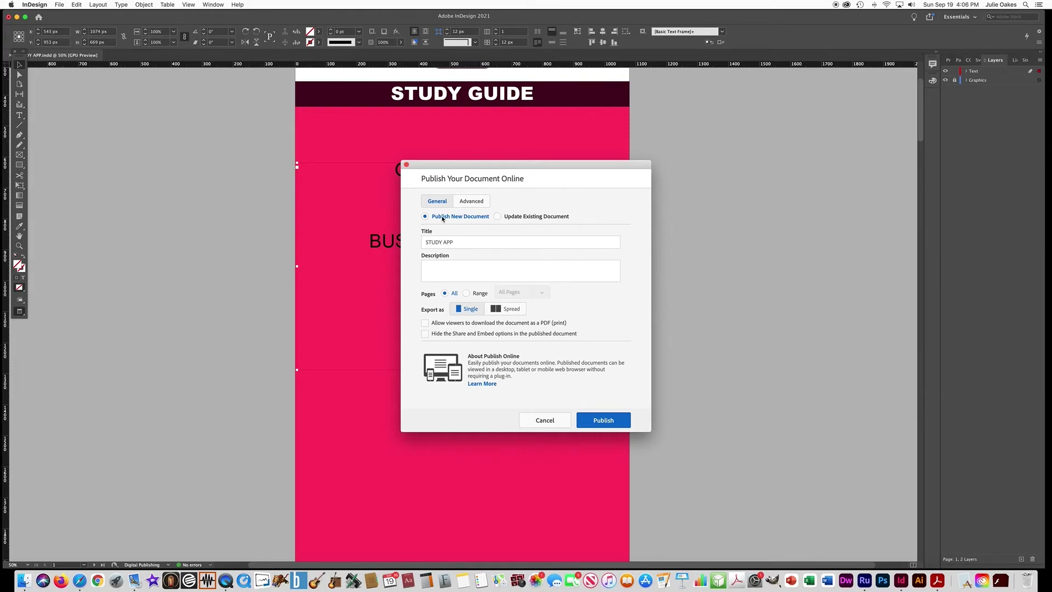
pyautogui.click(599, 418)
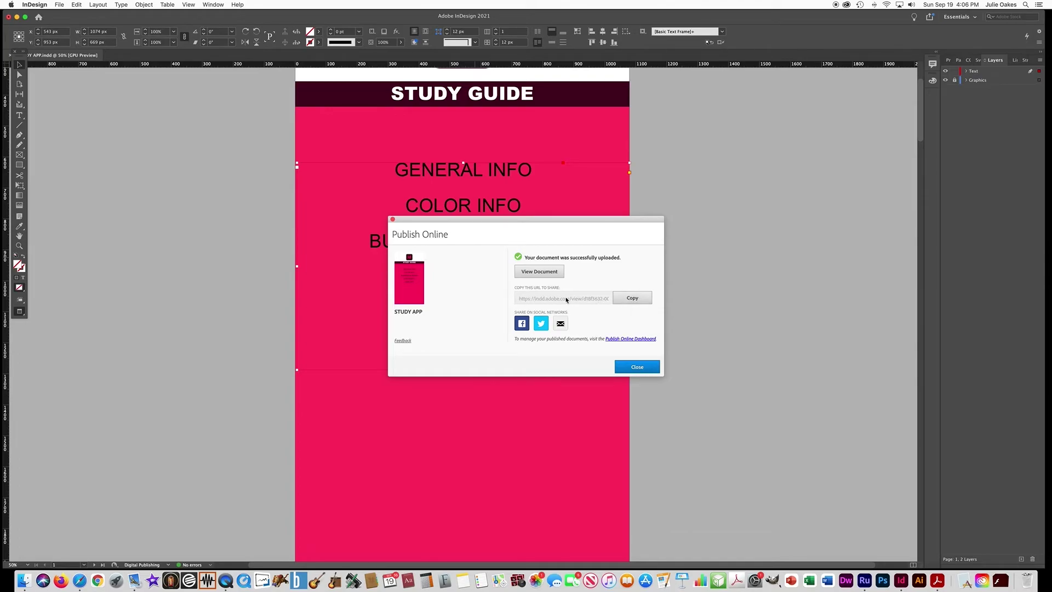
pyautogui.click(543, 272)
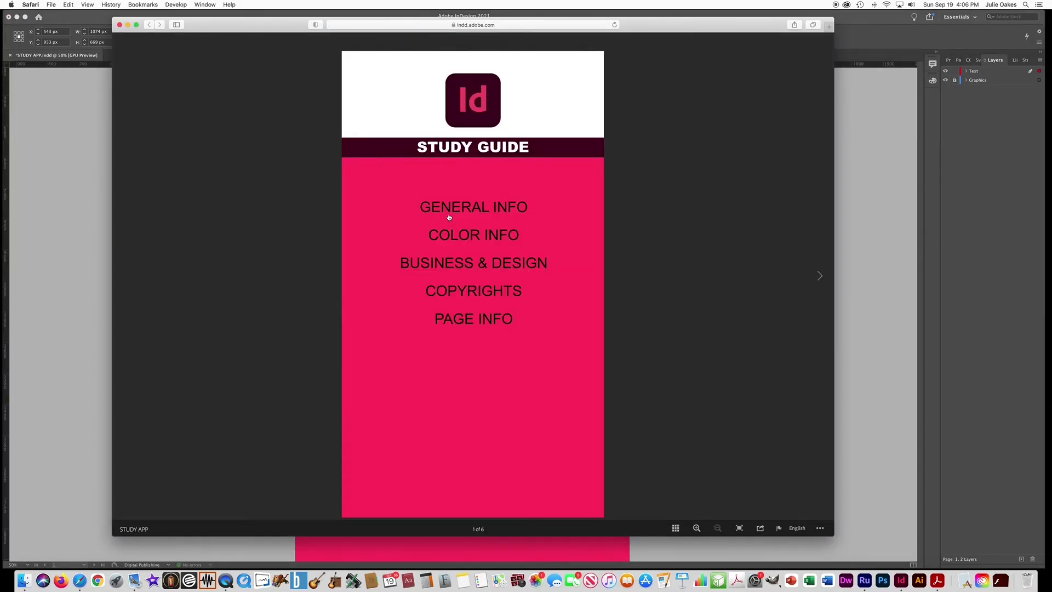
# Follow the GENERAL INFO link in the published guide to check it reaches page 2
pyautogui.click(448, 209)
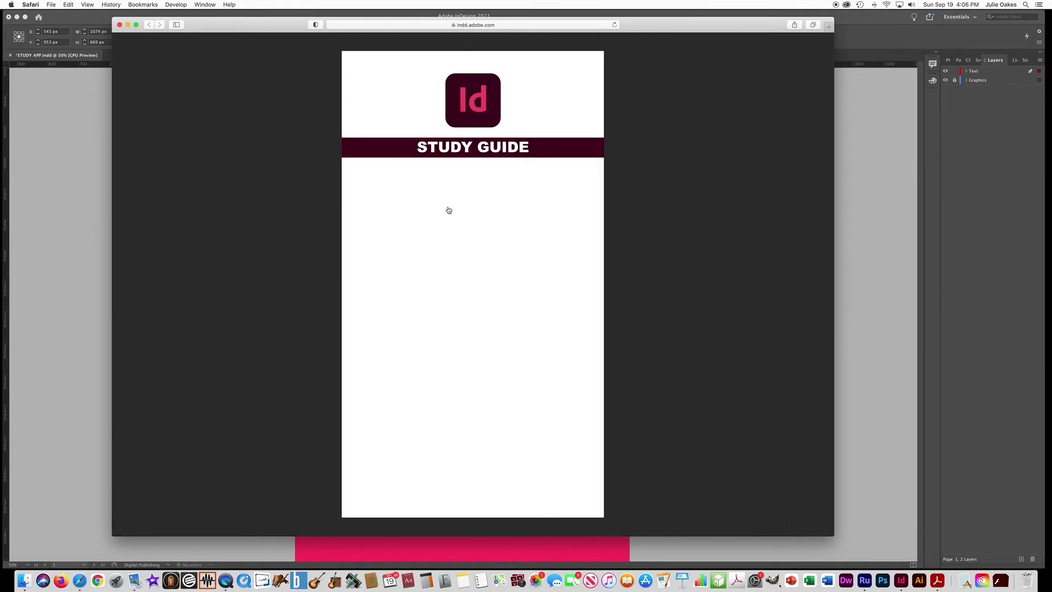